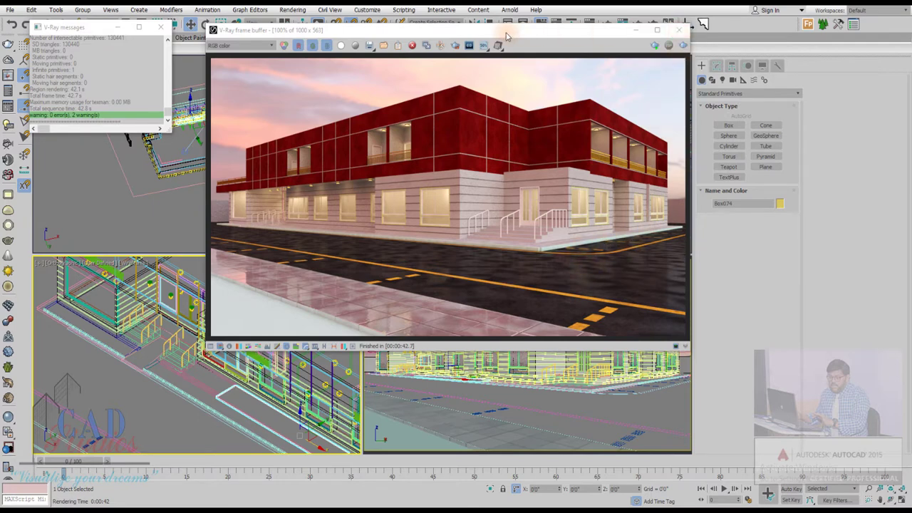
Close the finished 42.7 s V-Ray building render to get back to the four viewports.
{"action": "left_click", "coordinate": [680, 32]}
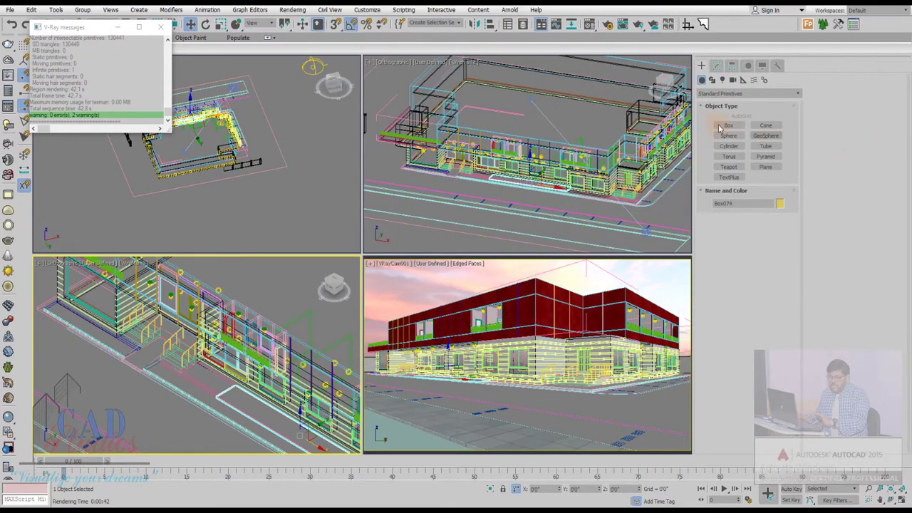
Make the top-right viewport active and maximize it.
{"action": "left_click", "coordinate": [526, 204]}
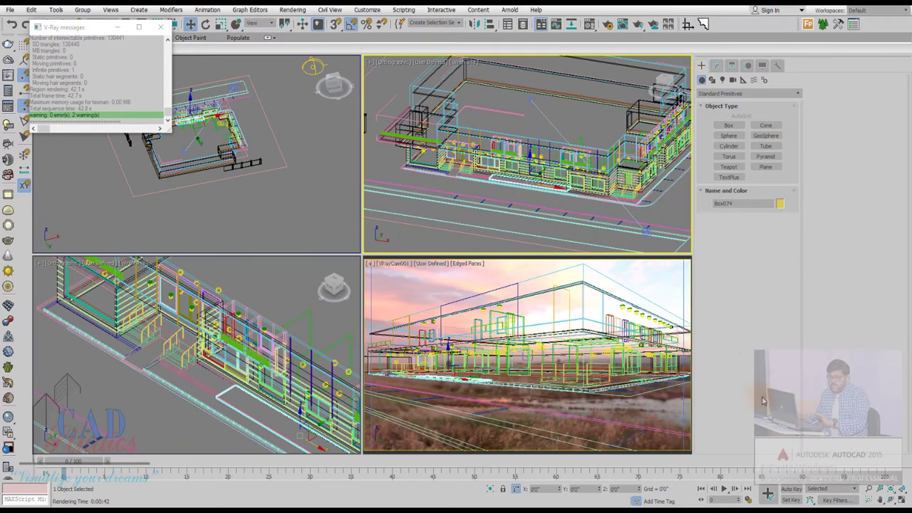
{"action": "left_click", "coordinate": [900, 500]}
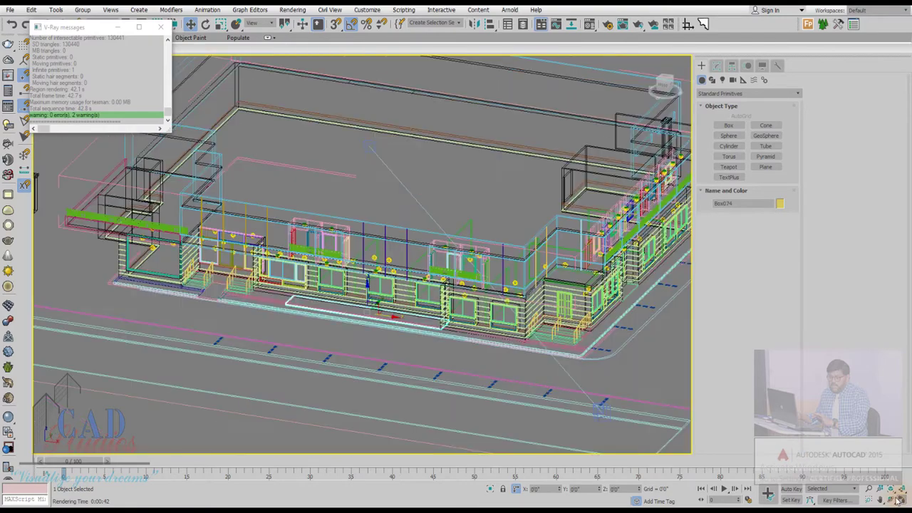
{"action": "scroll", "coordinate": [431, 318], "scroll_direction": "up", "scroll_amount": 5}
{"action": "scroll", "coordinate": [435, 342], "scroll_direction": "up", "scroll_amount": 2}
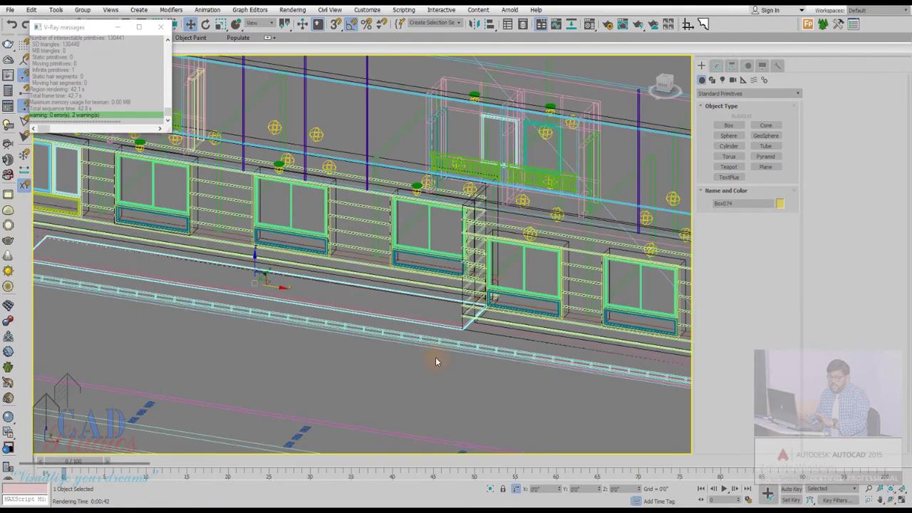
Switch to shaded display, zoom in, select curb ChamferBox024 and open the Material Editor.
{"action": "key", "text": "F3"}
{"action": "scroll", "coordinate": [434, 360], "scroll_direction": "up", "scroll_amount": 2}
{"action": "scroll", "coordinate": [394, 347], "scroll_direction": "up", "scroll_amount": 2}
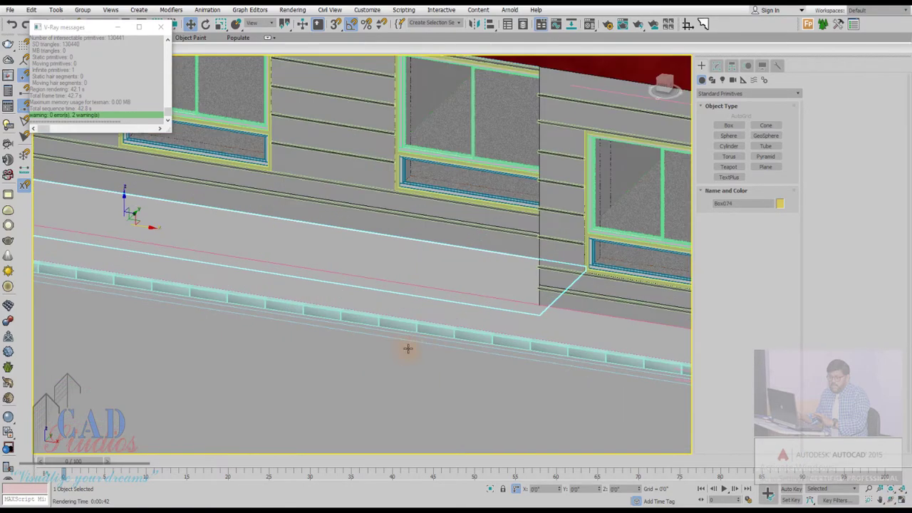
{"action": "scroll", "coordinate": [407, 350], "scroll_direction": "up", "scroll_amount": 2}
{"action": "scroll", "coordinate": [431, 318], "scroll_direction": "up", "scroll_amount": 2}
{"action": "scroll", "coordinate": [434, 342], "scroll_direction": "up", "scroll_amount": 2}
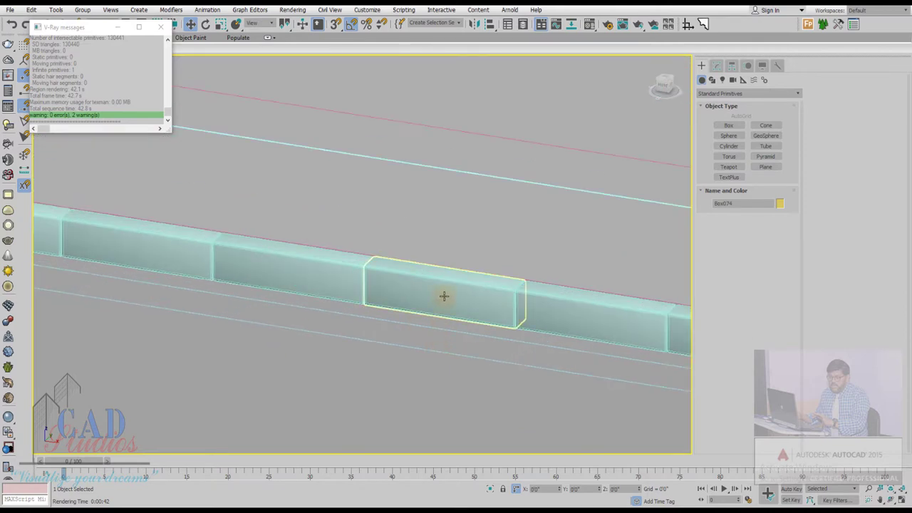
{"action": "left_click", "coordinate": [444, 295]}
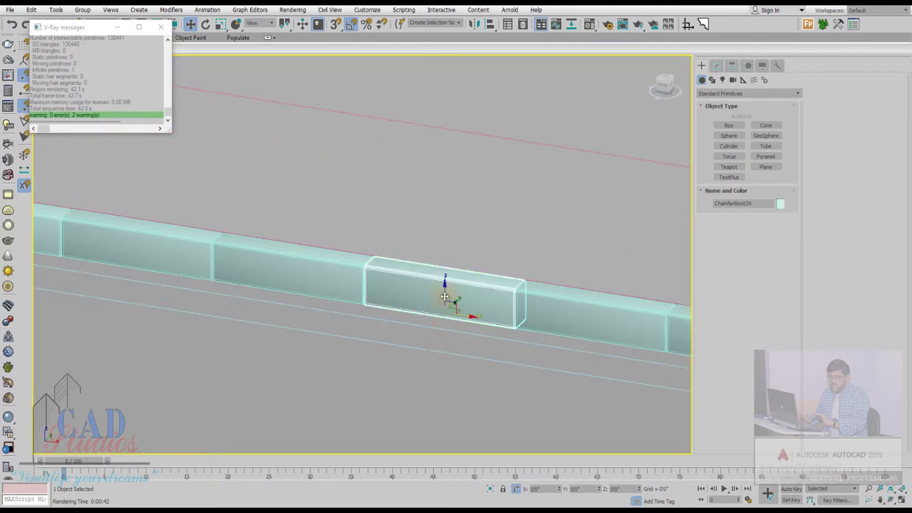
{"action": "key", "text": "m"}
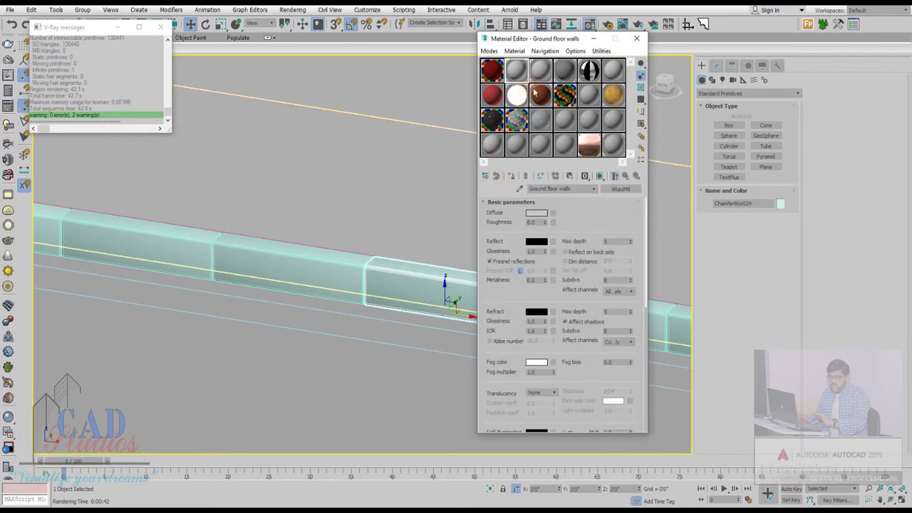
Select the footpath slab Box060 by the building entrance.
{"action": "scroll", "coordinate": [316, 290], "scroll_direction": "down", "scroll_amount": 1}
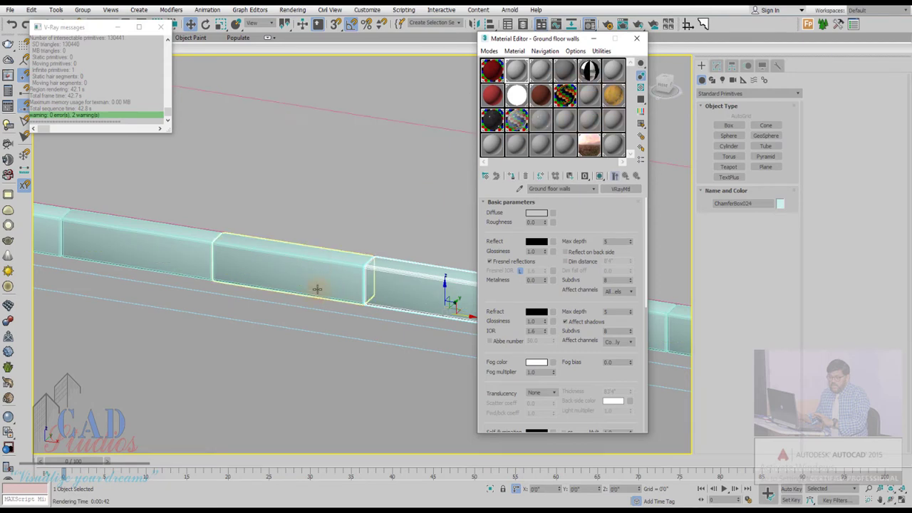
{"action": "scroll", "coordinate": [262, 325], "scroll_direction": "down", "scroll_amount": 2}
{"action": "scroll", "coordinate": [262, 326], "scroll_direction": "down", "scroll_amount": 2}
{"action": "scroll", "coordinate": [302, 342], "scroll_direction": "down", "scroll_amount": 1}
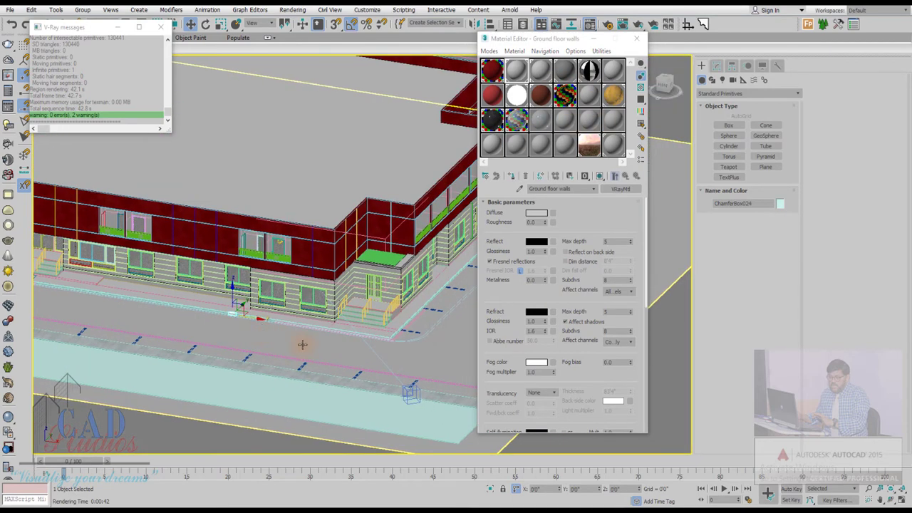
{"action": "scroll", "coordinate": [302, 342], "scroll_direction": "up", "scroll_amount": 1}
{"action": "scroll", "coordinate": [414, 328], "scroll_direction": "up", "scroll_amount": 3}
{"action": "scroll", "coordinate": [381, 320], "scroll_direction": "up", "scroll_amount": 3}
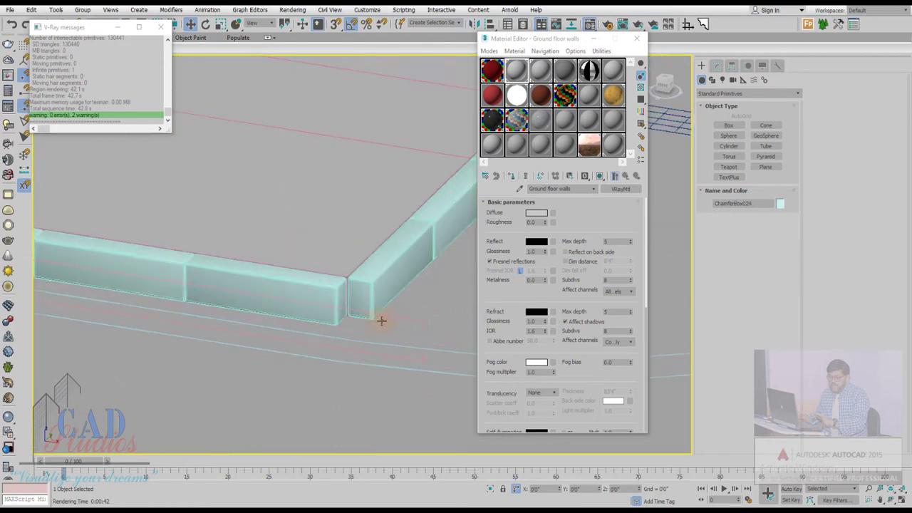
{"action": "scroll", "coordinate": [340, 320], "scroll_direction": "up", "scroll_amount": 2}
{"action": "scroll", "coordinate": [328, 318], "scroll_direction": "down", "scroll_amount": 2}
{"action": "scroll", "coordinate": [342, 315], "scroll_direction": "down", "scroll_amount": 1}
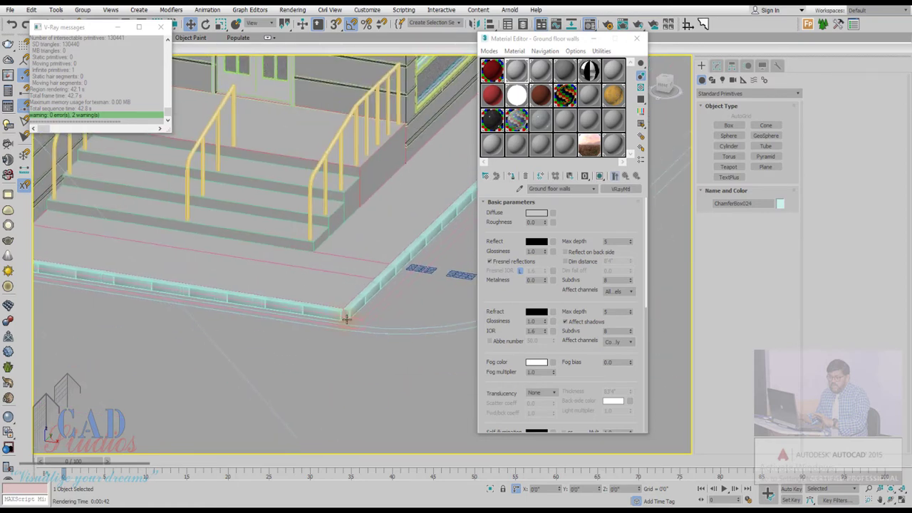
{"action": "scroll", "coordinate": [342, 314], "scroll_direction": "down", "scroll_amount": 2}
{"action": "scroll", "coordinate": [332, 308], "scroll_direction": "up", "scroll_amount": 2}
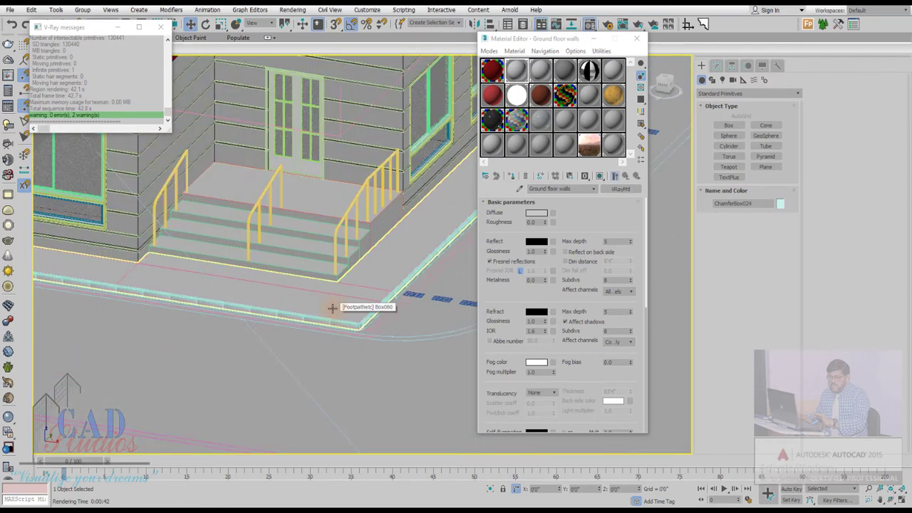
{"action": "left_click", "coordinate": [332, 308]}
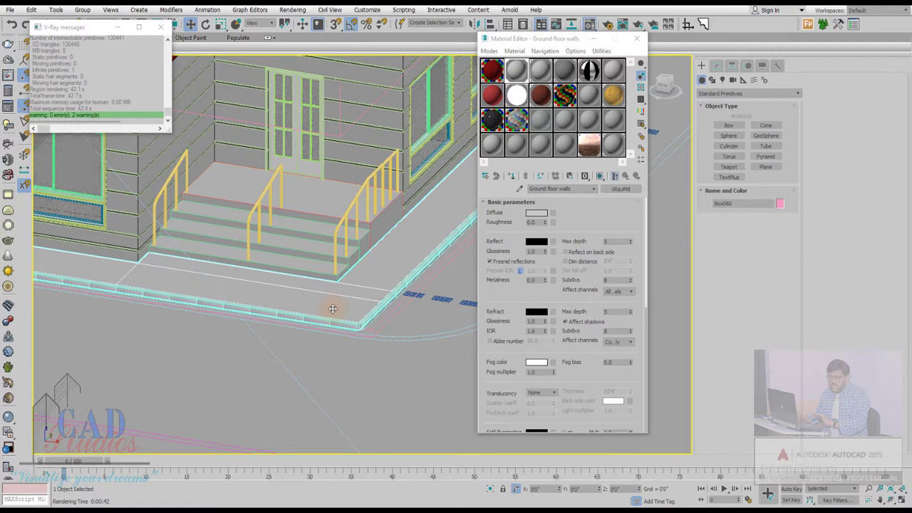
Pan back toward the entrance and Ctrl-add the second footpath slab to the selection.
{"action": "scroll", "coordinate": [332, 308], "scroll_direction": "down", "scroll_amount": 2}
{"action": "scroll", "coordinate": [332, 308], "scroll_direction": "down", "scroll_amount": 2}
{"action": "middle_click_drag", "start_coordinate": [263, 303], "coordinate": [191, 291]}
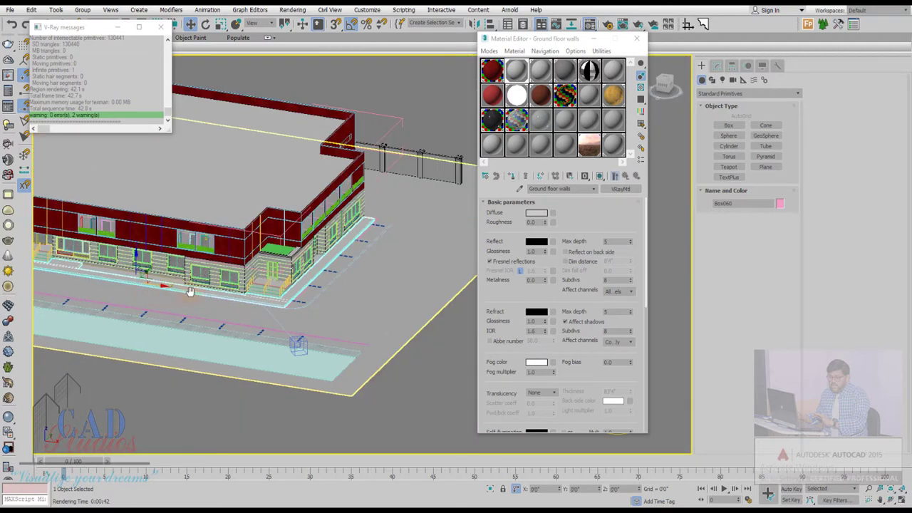
{"action": "scroll", "coordinate": [191, 291], "scroll_direction": "up", "scroll_amount": 2}
{"action": "scroll", "coordinate": [153, 300], "scroll_direction": "up", "scroll_amount": 2}
{"action": "scroll", "coordinate": [179, 282], "scroll_direction": "up", "scroll_amount": 2}
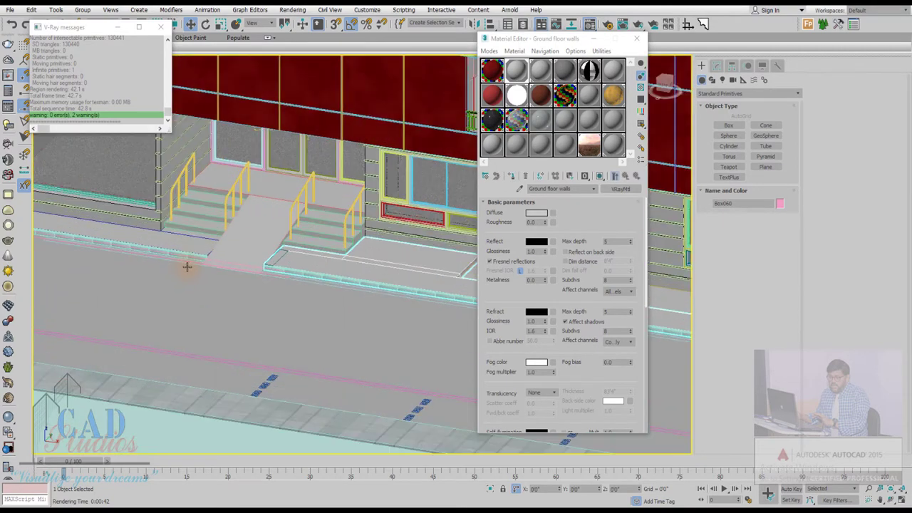
{"action": "left_click", "coordinate": [175, 258], "text": "ctrl"}
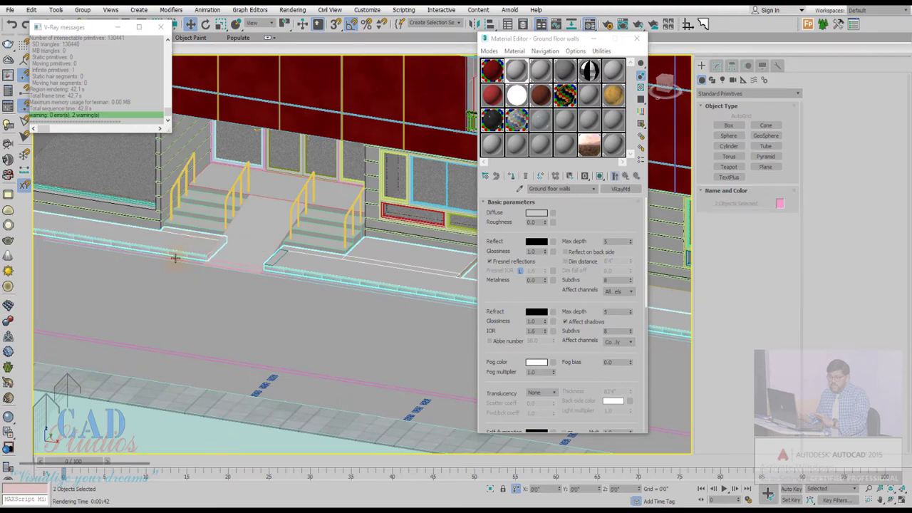
Cancel the running autosave and isolate the two selected footpath objects with Alt+Q.
{"action": "scroll", "coordinate": [163, 261], "scroll_direction": "down", "scroll_amount": 2}
{"action": "scroll", "coordinate": [214, 274], "scroll_direction": "down", "scroll_amount": 3}
{"action": "scroll", "coordinate": [231, 282], "scroll_direction": "up", "scroll_amount": 1}
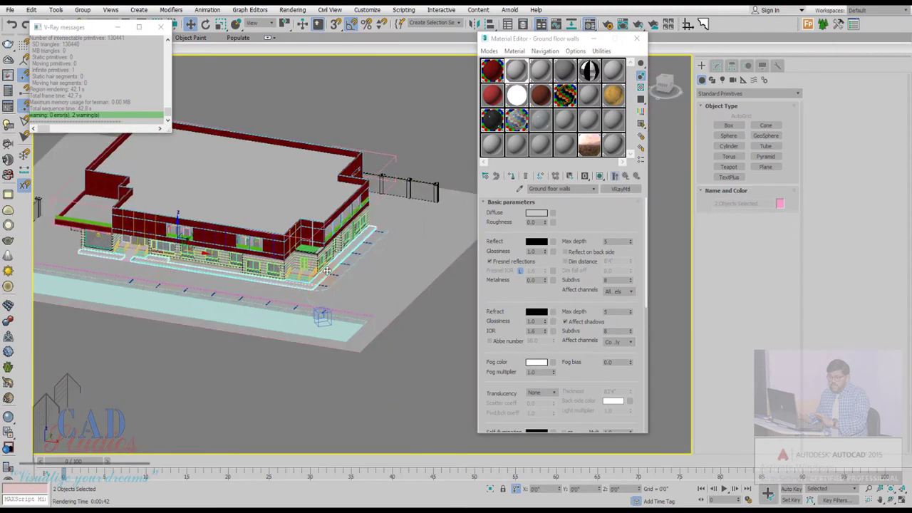
{"action": "scroll", "coordinate": [299, 263], "scroll_direction": "up", "scroll_amount": 1}
{"action": "scroll", "coordinate": [345, 246], "scroll_direction": "up", "scroll_amount": 2}
{"action": "scroll", "coordinate": [344, 246], "scroll_direction": "up", "scroll_amount": 1}
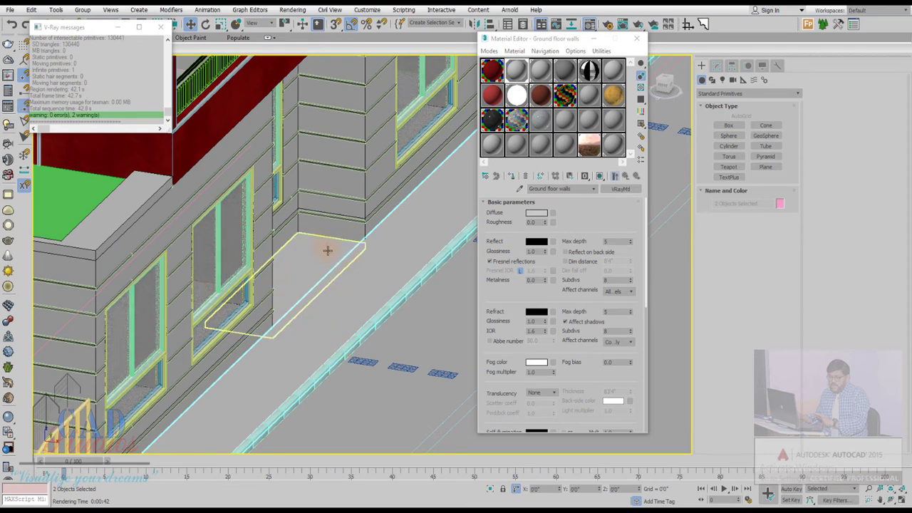
{"action": "scroll", "coordinate": [336, 249], "scroll_direction": "down", "scroll_amount": 3}
{"action": "scroll", "coordinate": [397, 240], "scroll_direction": "down", "scroll_amount": 1}
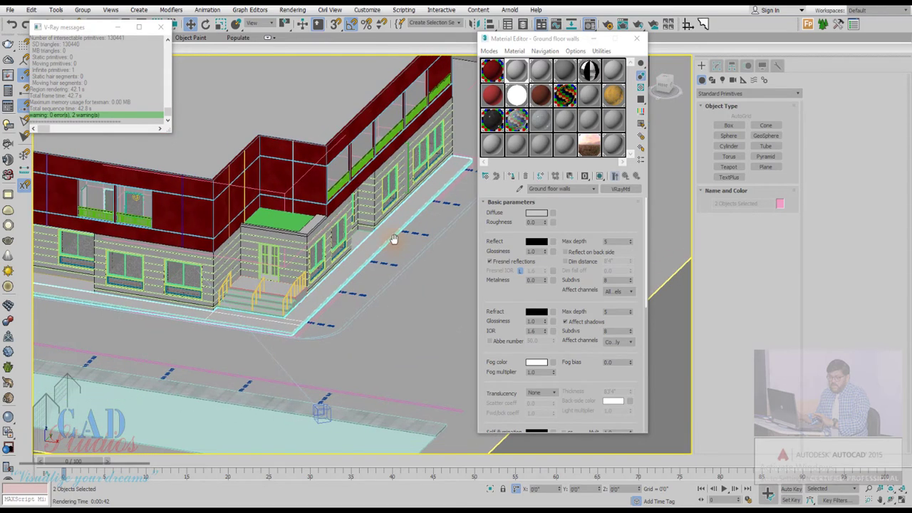
{"action": "scroll", "coordinate": [385, 248], "scroll_direction": "up", "scroll_amount": 1}
{"action": "scroll", "coordinate": [178, 292], "scroll_direction": "up", "scroll_amount": 1}
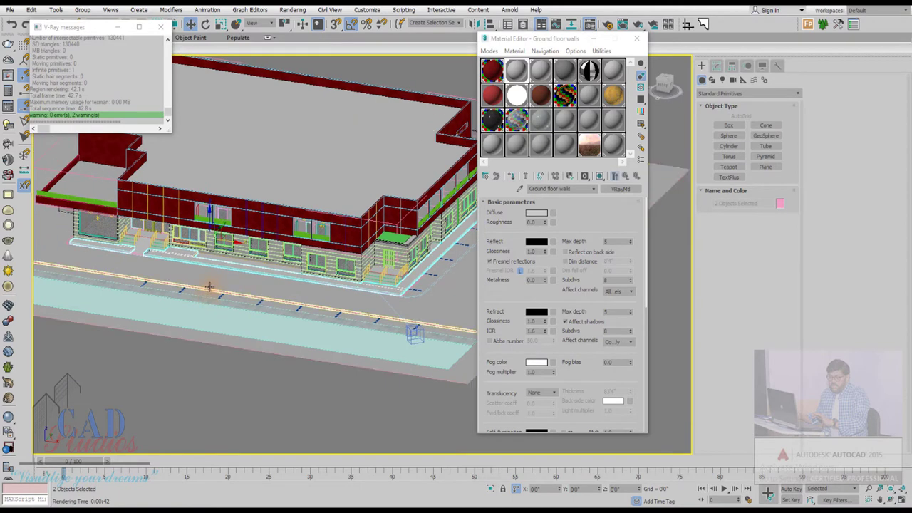
{"action": "scroll", "coordinate": [213, 263], "scroll_direction": "up", "scroll_amount": 2}
{"action": "scroll", "coordinate": [213, 264], "scroll_direction": "up", "scroll_amount": 1}
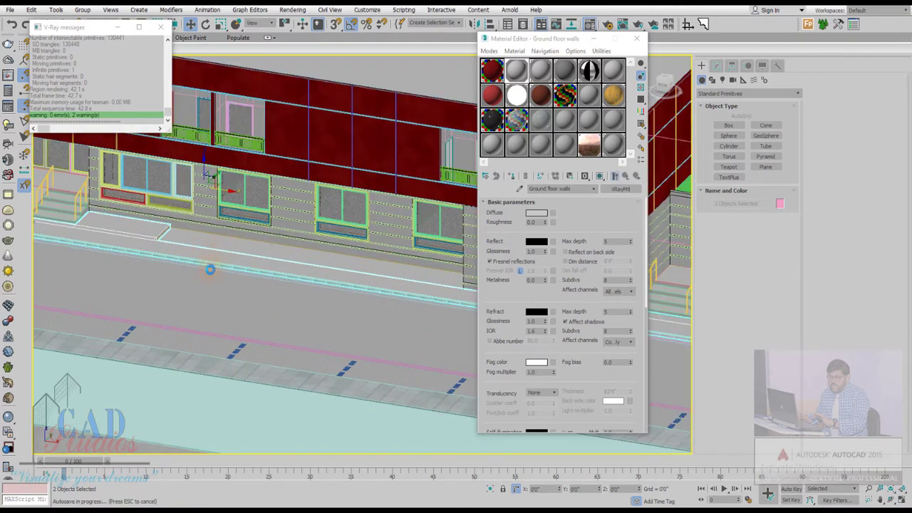
{"action": "key", "text": "Escape"}
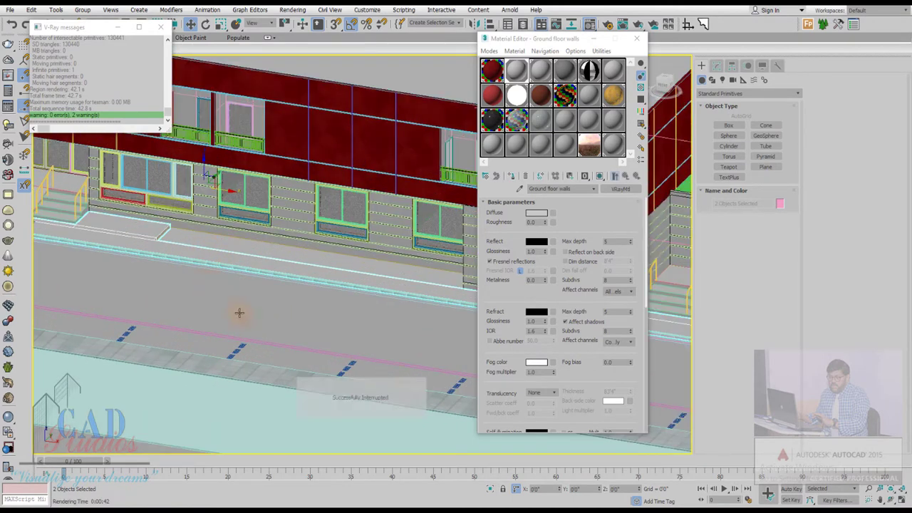
{"action": "key", "text": "alt+q"}
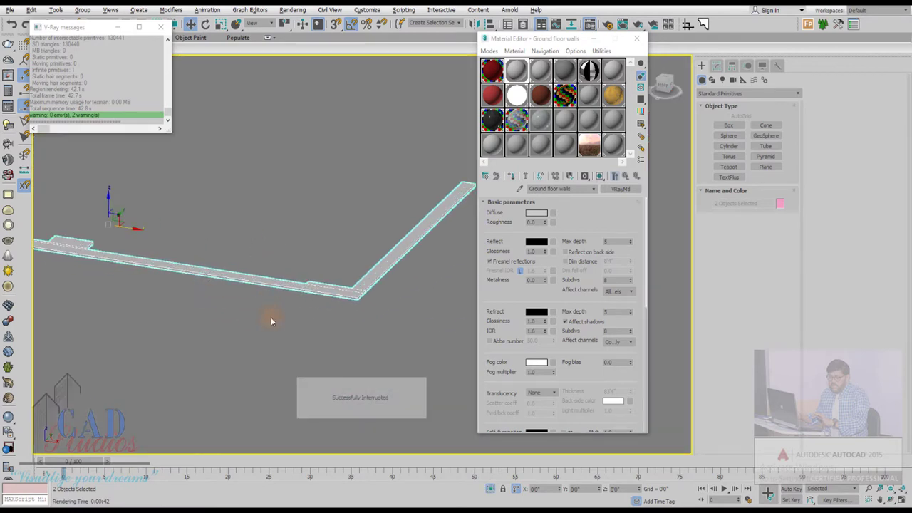
Switch to top view, activate the 'footpath pr4 building' slot and rename it 'footpath dry'.
{"action": "key", "text": "f"}
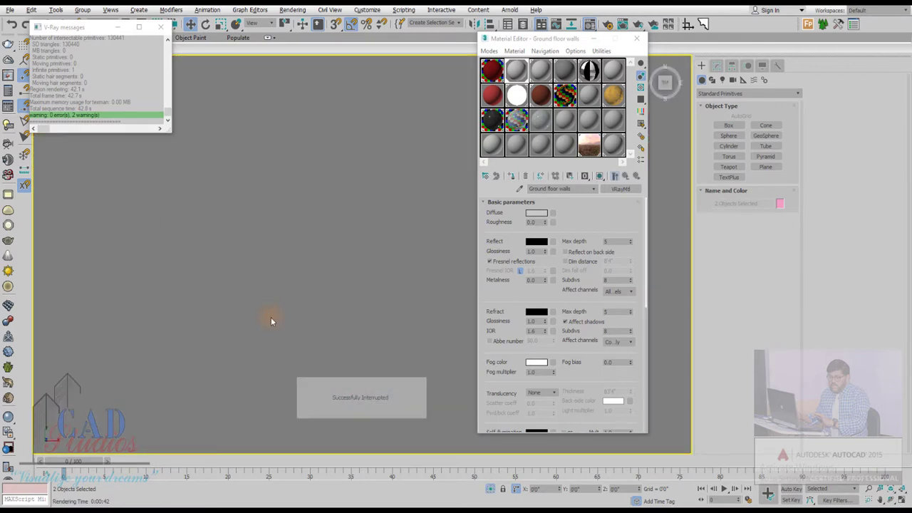
{"action": "key", "text": "t"}
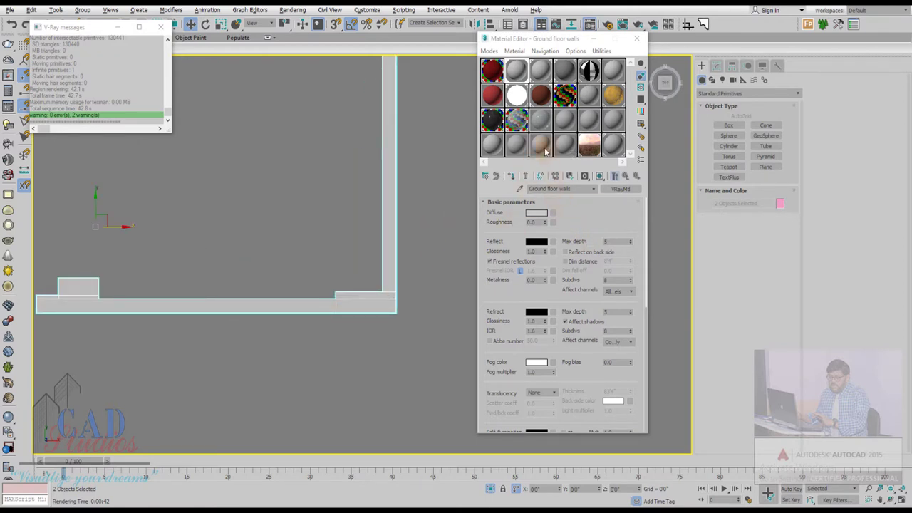
{"action": "left_click", "coordinate": [539, 123]}
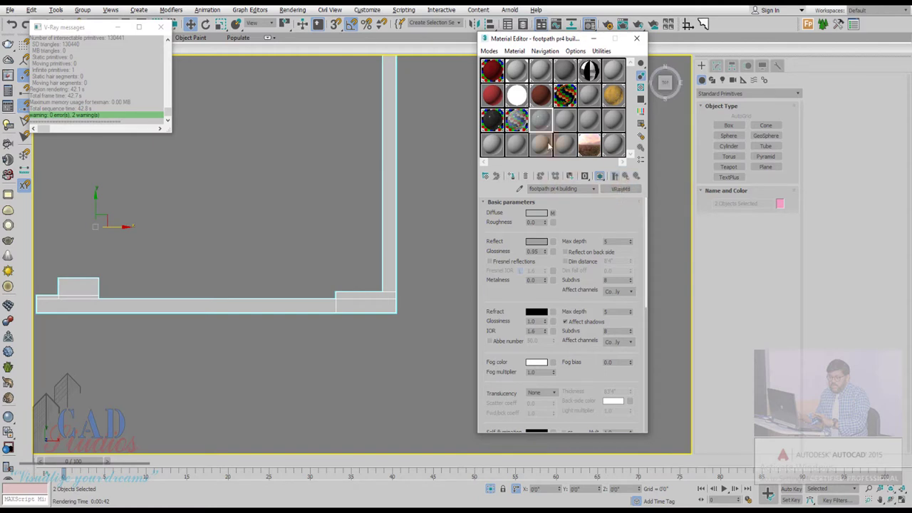
{"action": "left_click", "coordinate": [562, 121]}
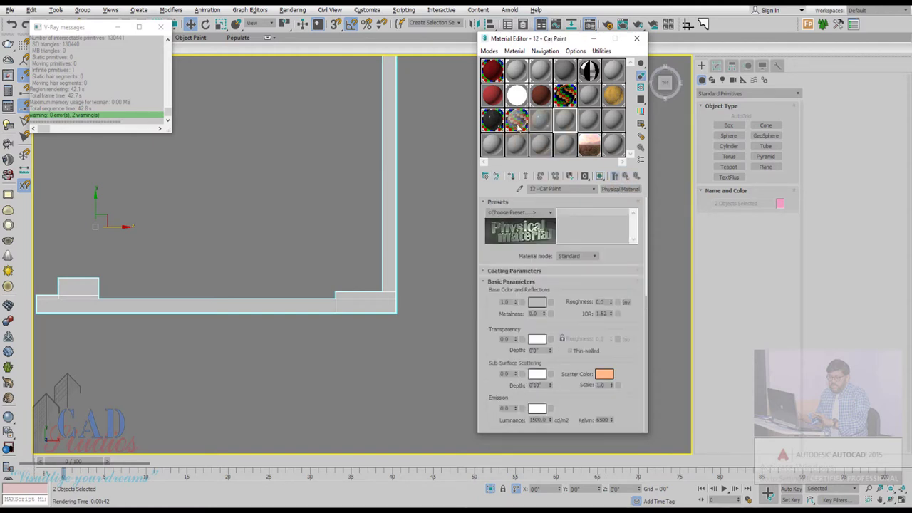
{"action": "left_click", "coordinate": [517, 121]}
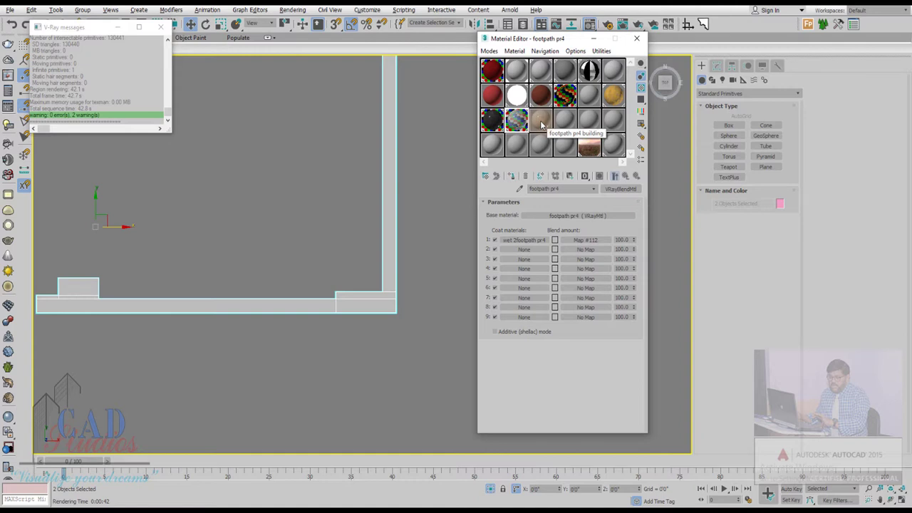
{"action": "left_click", "coordinate": [541, 124]}
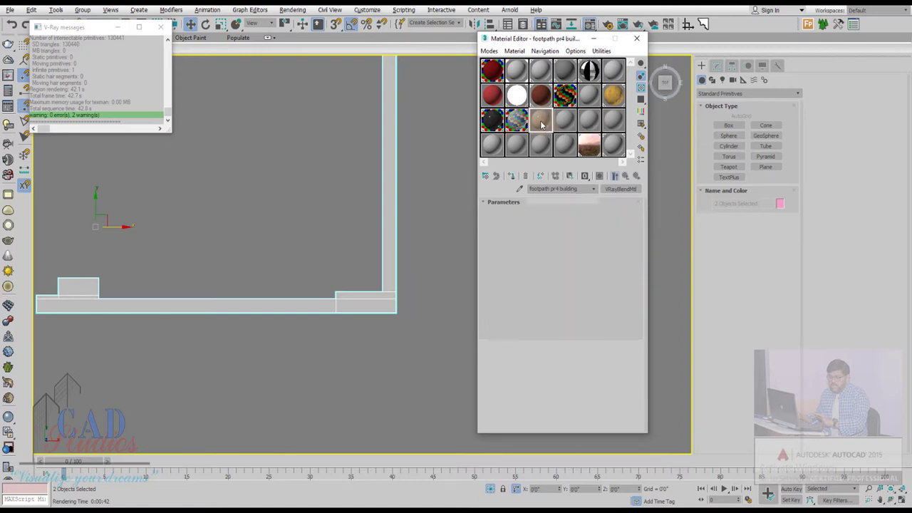
{"action": "double_click", "coordinate": [579, 188]}
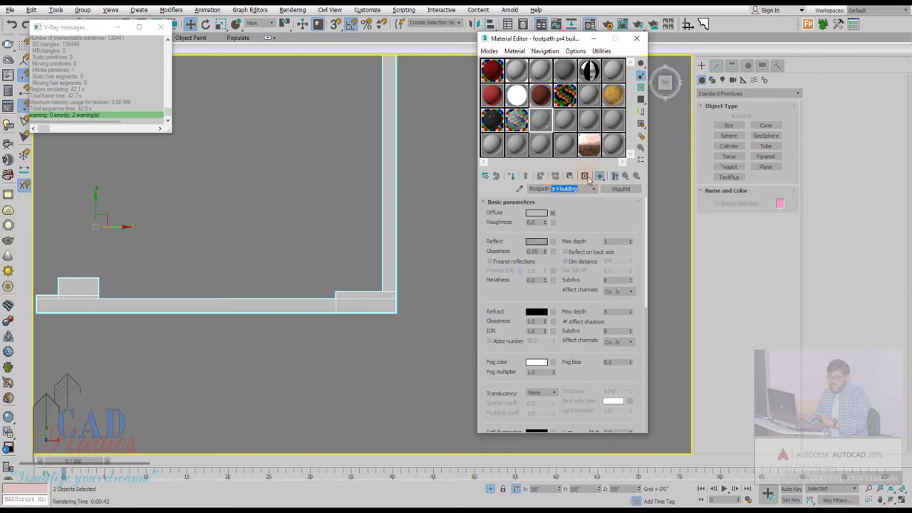
{"action": "type", "text": "dry"}
Preview the footpath dry diffuse tile texture image, then return to the basic parameters.
{"action": "left_click", "coordinate": [554, 214]}
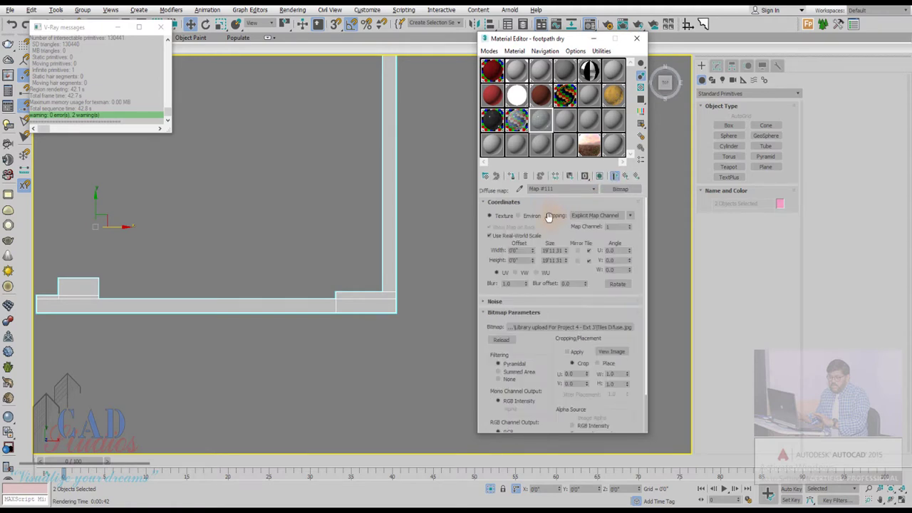
{"action": "left_click", "coordinate": [604, 355]}
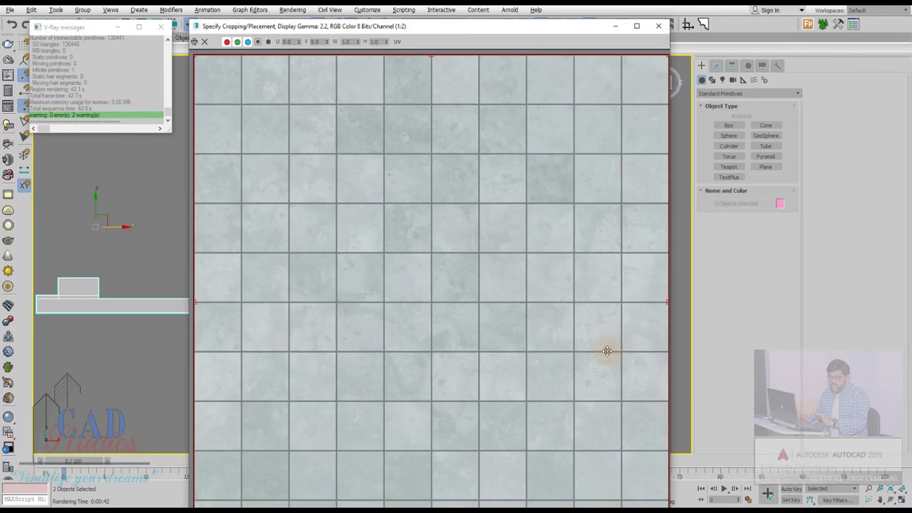
{"action": "left_click", "coordinate": [659, 27]}
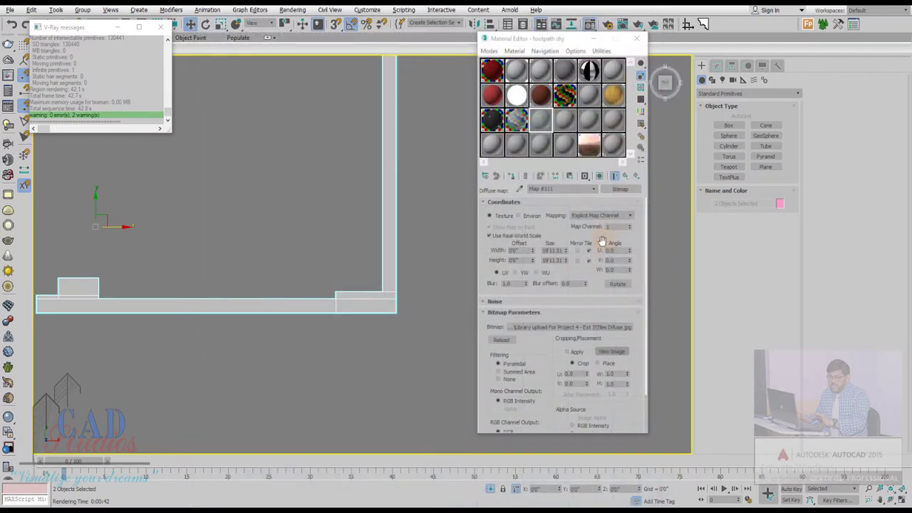
{"action": "left_click", "coordinate": [622, 177]}
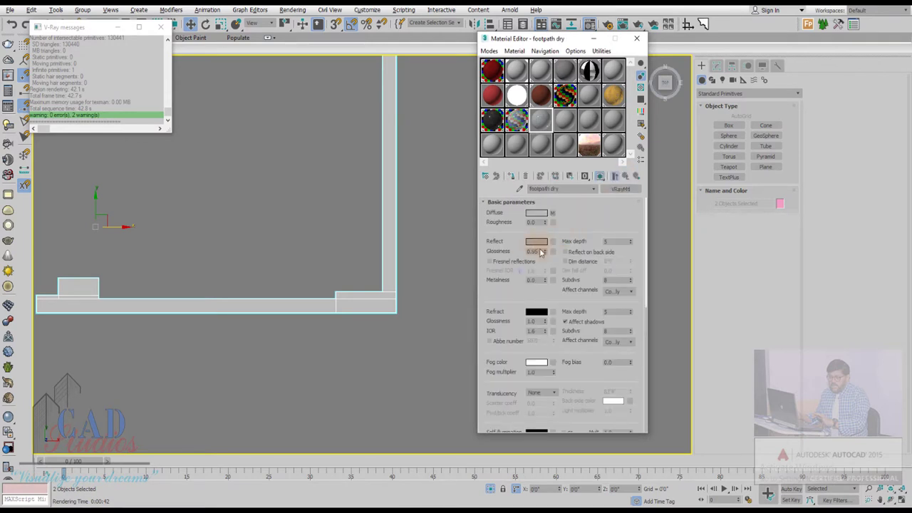
Darken the reflect colour to a grey of 45, 45, 45.
{"action": "left_click", "coordinate": [539, 242]}
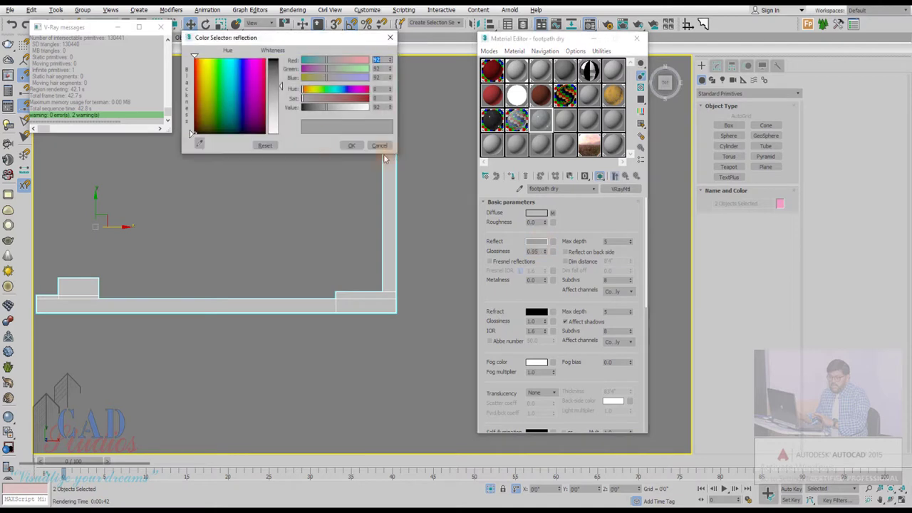
{"action": "left_click_drag", "start_coordinate": [282, 89], "coordinate": [282, 72]}
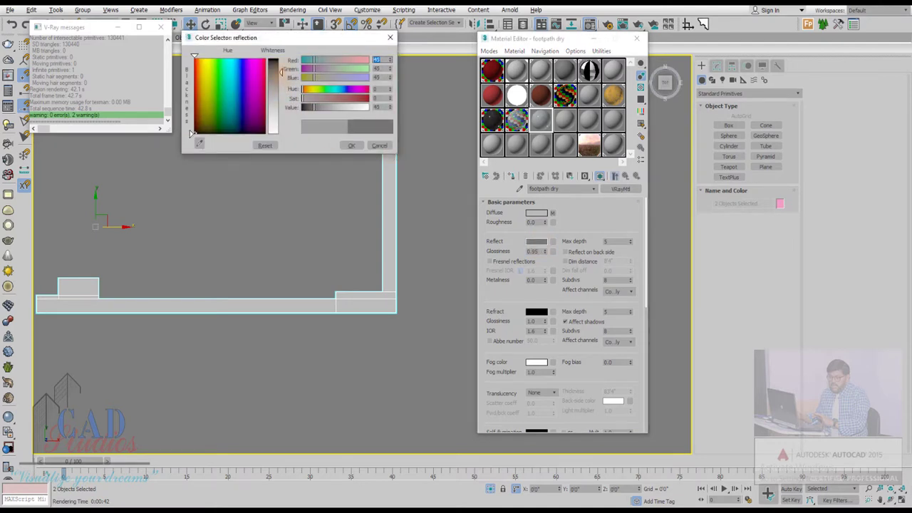
{"action": "left_click", "coordinate": [351, 146]}
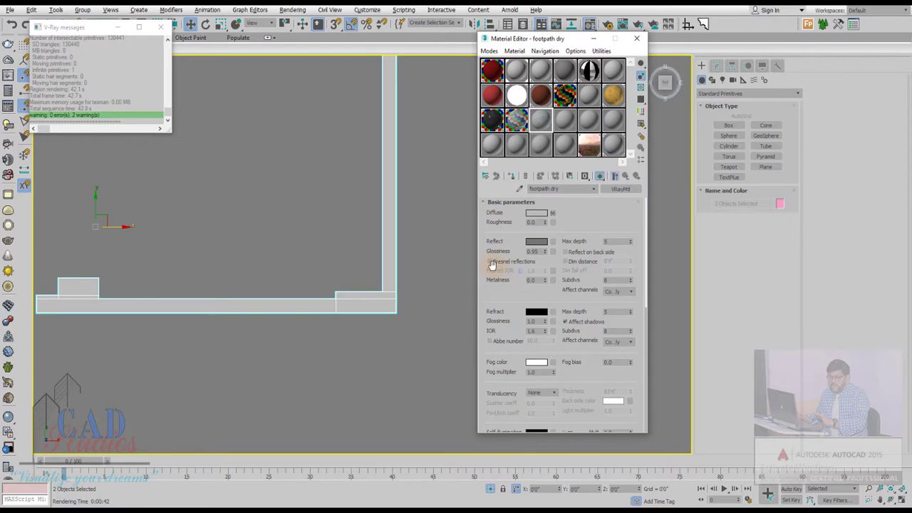
Enable Fresnel reflections and inspect footpath dry enlarged against a checkered background.
{"action": "left_click", "coordinate": [489, 263]}
{"action": "double_click", "coordinate": [541, 126]}
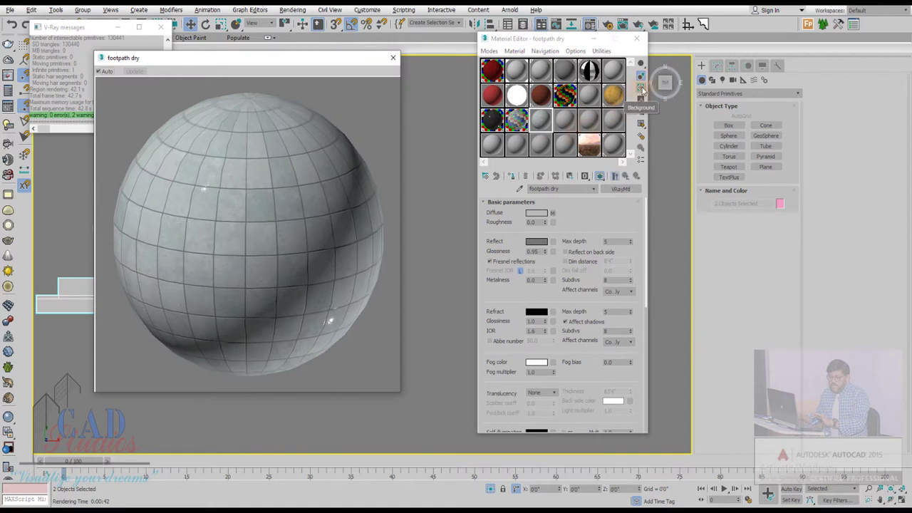
{"action": "left_click", "coordinate": [640, 89]}
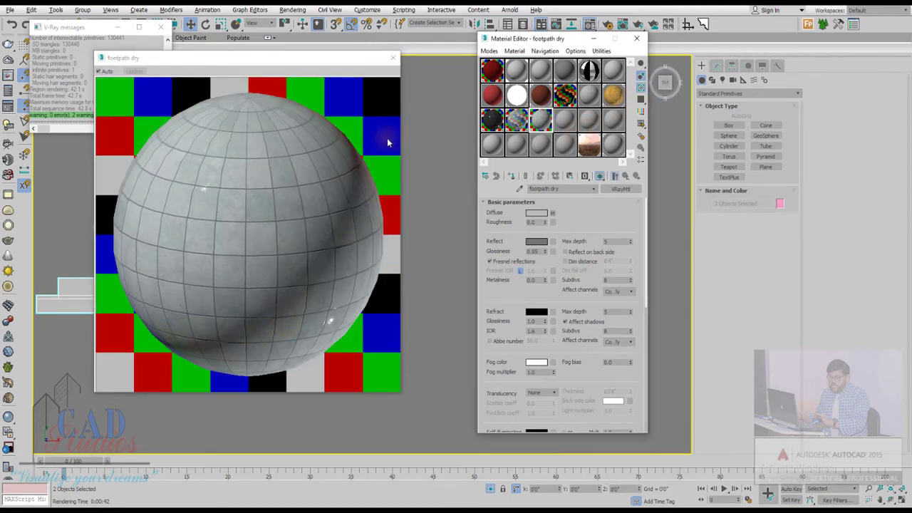
{"action": "left_click", "coordinate": [393, 59]}
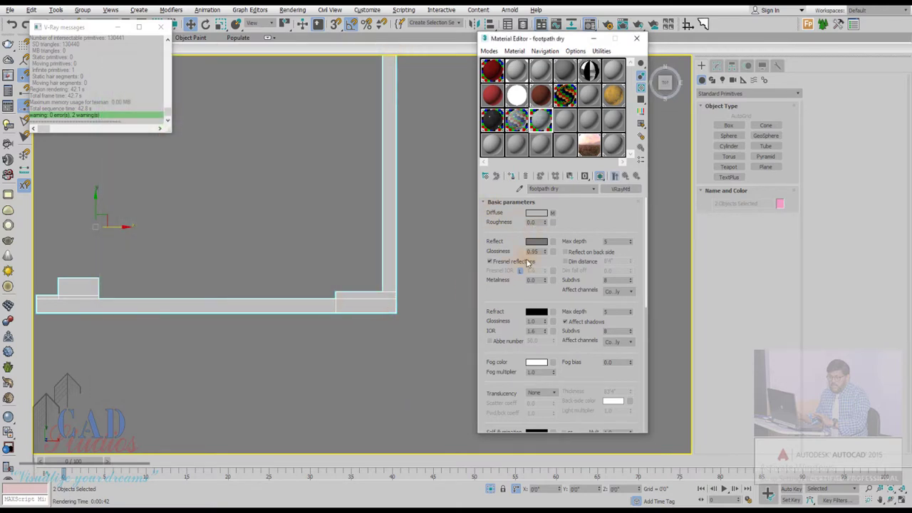
Assign footpath dry to both selected curbs and open the Modify panel's modifier list.
{"action": "left_click", "coordinate": [512, 176]}
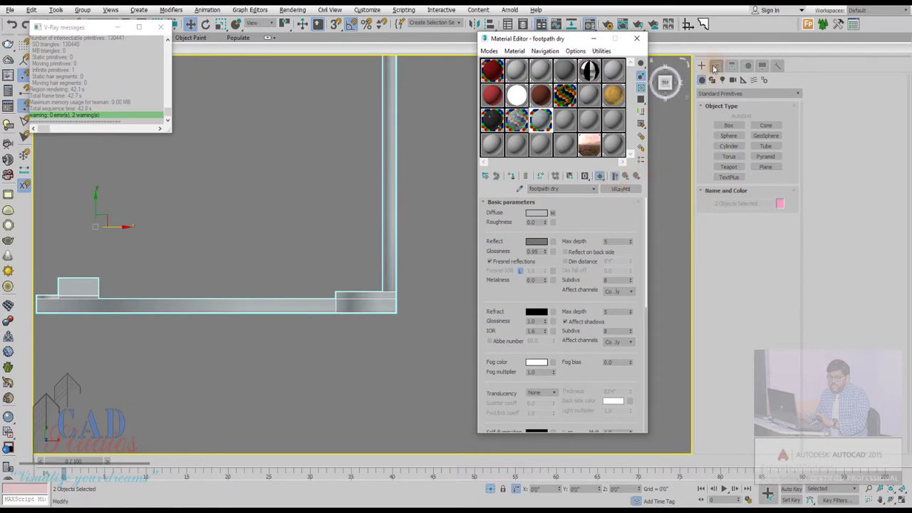
{"action": "left_click", "coordinate": [716, 65]}
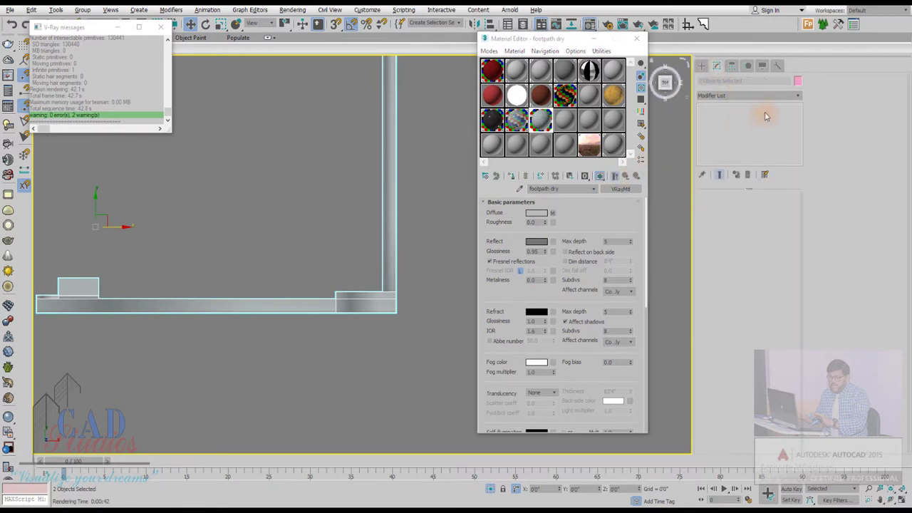
{"action": "left_click", "coordinate": [798, 95]}
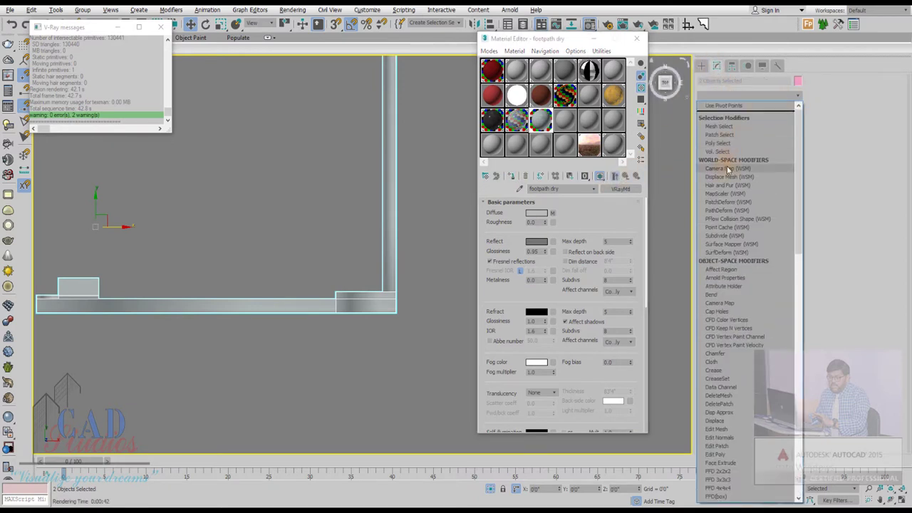
Add a UVW Map modifier set to Box mapping with Real-World Map Size.
{"action": "scroll", "coordinate": [727, 167], "scroll_direction": "down", "scroll_amount": 10}
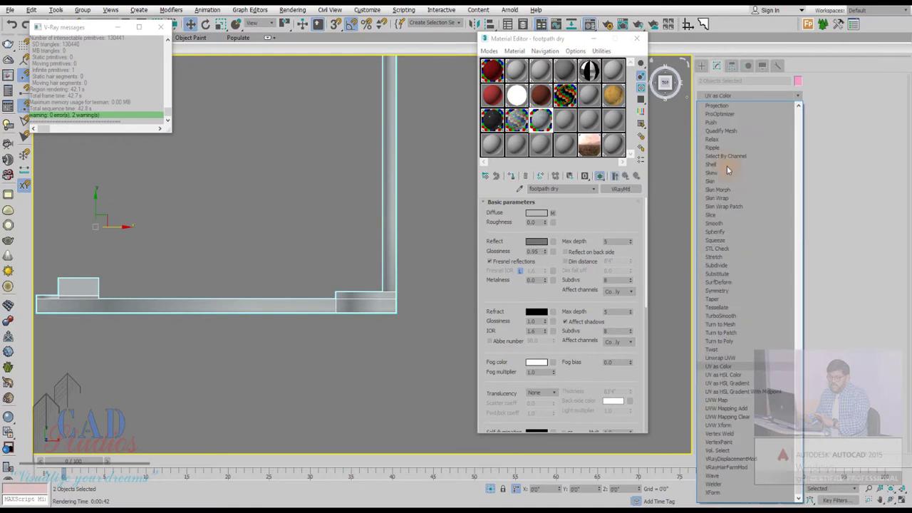
{"action": "left_click", "coordinate": [722, 400]}
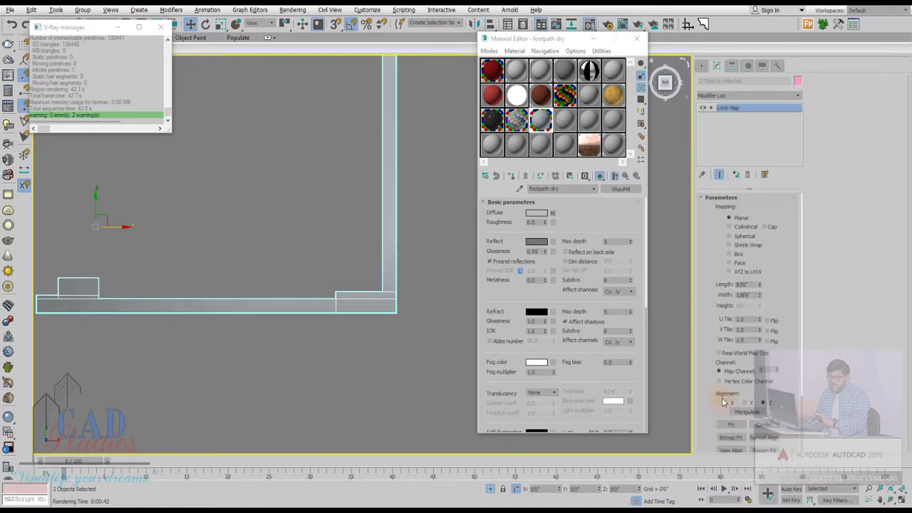
{"action": "left_click", "coordinate": [732, 254]}
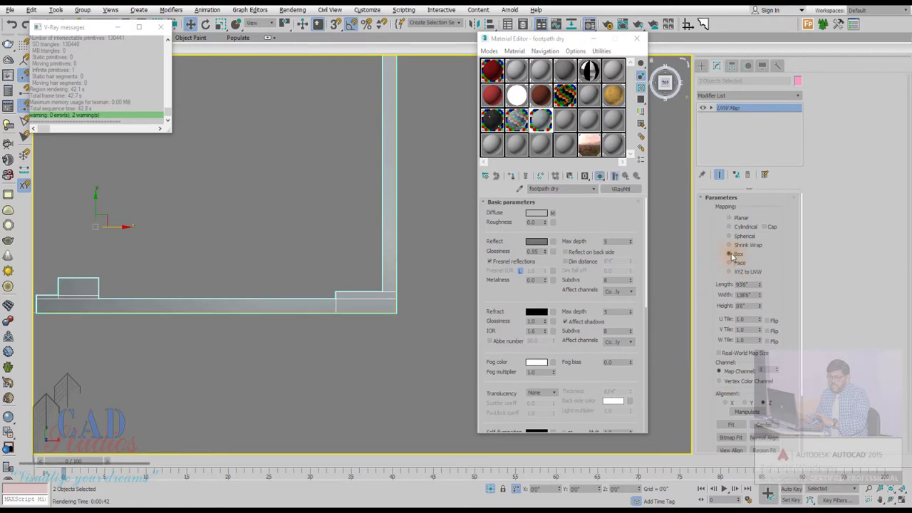
{"action": "left_click", "coordinate": [720, 354]}
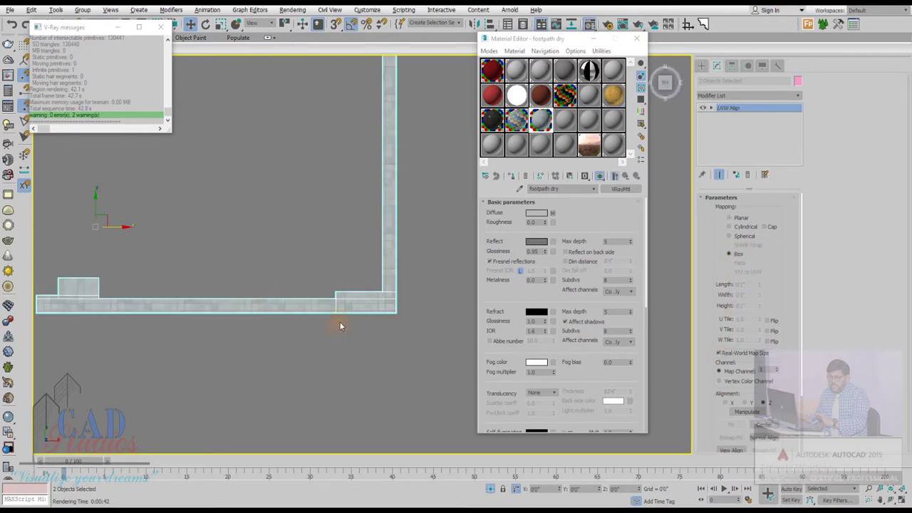
{"action": "scroll", "coordinate": [339, 326], "scroll_direction": "up", "scroll_amount": 3}
{"action": "scroll", "coordinate": [387, 316], "scroll_direction": "up", "scroll_amount": 4}
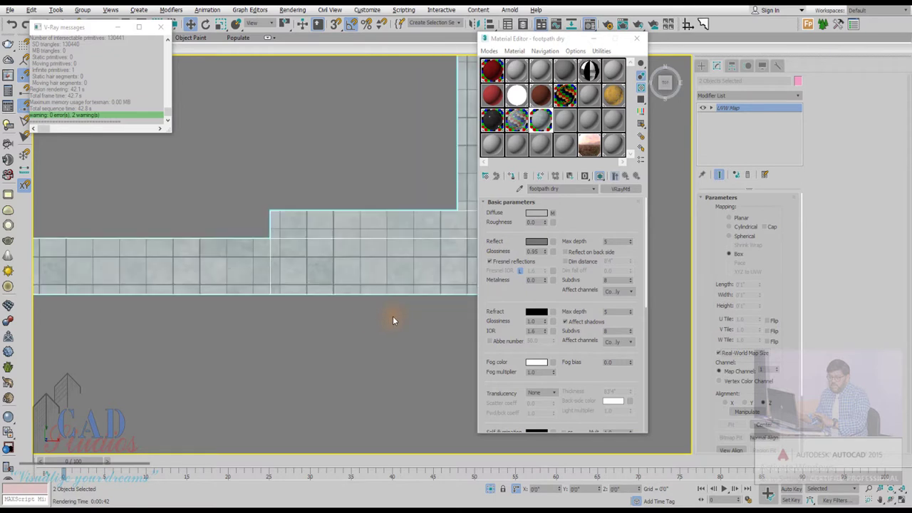
{"action": "middle_click_drag", "start_coordinate": [393, 316], "coordinate": [340, 340]}
{"action": "scroll", "coordinate": [341, 340], "scroll_direction": "down", "scroll_amount": 2}
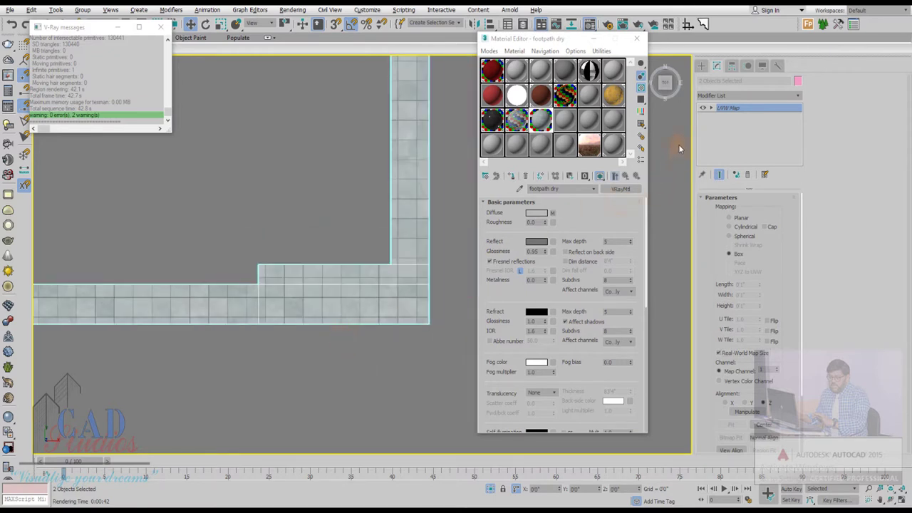
Select the UVW Map gizmo and nudge it slightly along Y.
{"action": "mouse_move", "coordinate": [729, 108]}
{"action": "left_click", "coordinate": [711, 108]}
{"action": "left_click", "coordinate": [725, 117]}
{"action": "middle_click_drag", "start_coordinate": [328, 286], "coordinate": [280, 306], "text": "alt"}
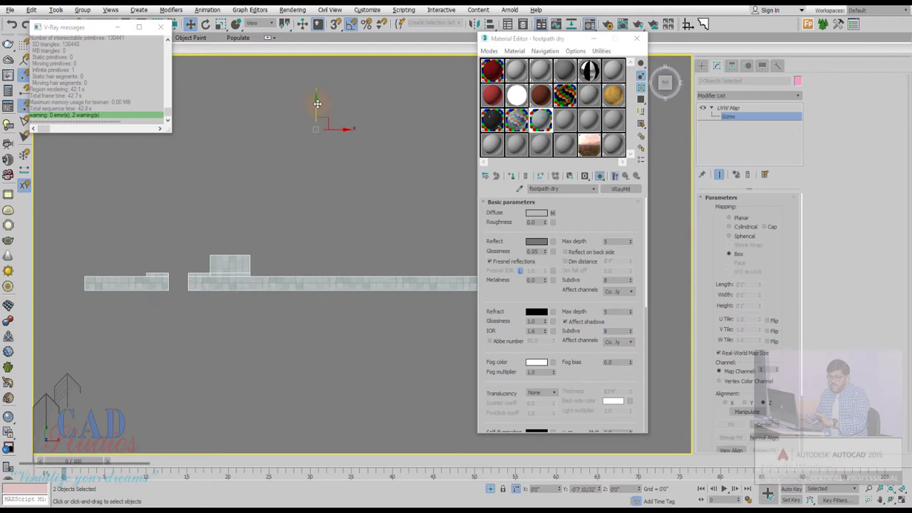
{"action": "scroll", "coordinate": [320, 183], "scroll_direction": "up", "scroll_amount": 1}
{"action": "scroll", "coordinate": [314, 182], "scroll_direction": "up", "scroll_amount": 1}
{"action": "scroll", "coordinate": [314, 206], "scroll_direction": "up", "scroll_amount": 2}
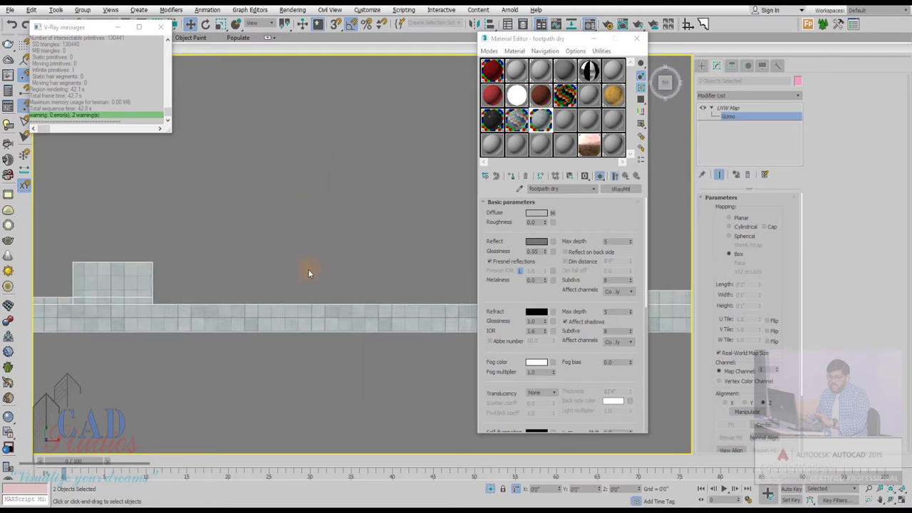
{"action": "scroll", "coordinate": [329, 318], "scroll_direction": "down", "scroll_amount": 1}
{"action": "scroll", "coordinate": [306, 322], "scroll_direction": "up", "scroll_amount": 1}
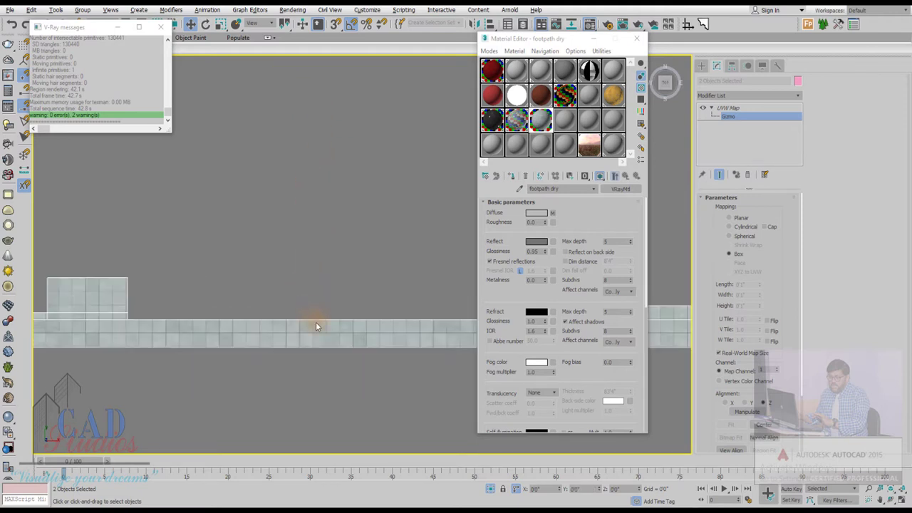
{"action": "scroll", "coordinate": [316, 322], "scroll_direction": "up", "scroll_amount": 1}
{"action": "scroll", "coordinate": [289, 378], "scroll_direction": "down", "scroll_amount": 2}
{"action": "scroll", "coordinate": [294, 335], "scroll_direction": "down", "scroll_amount": 1}
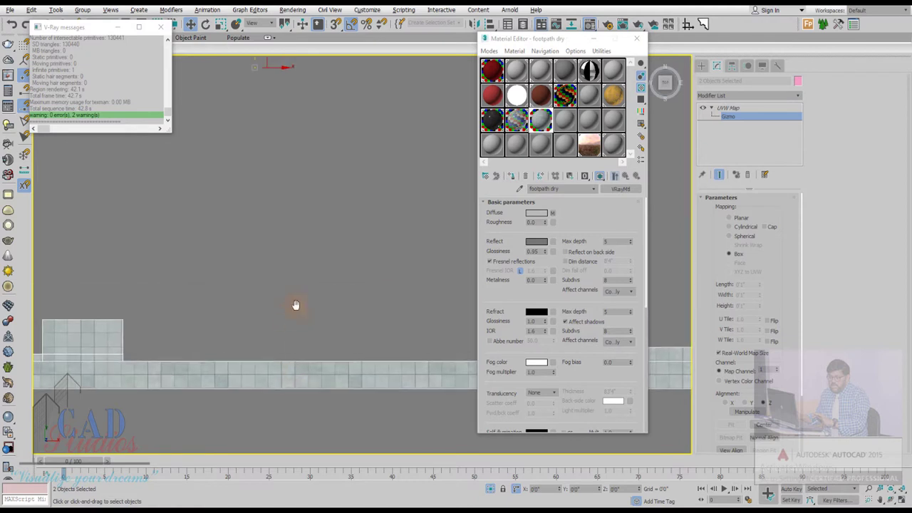
{"action": "scroll", "coordinate": [294, 300], "scroll_direction": "down", "scroll_amount": 1}
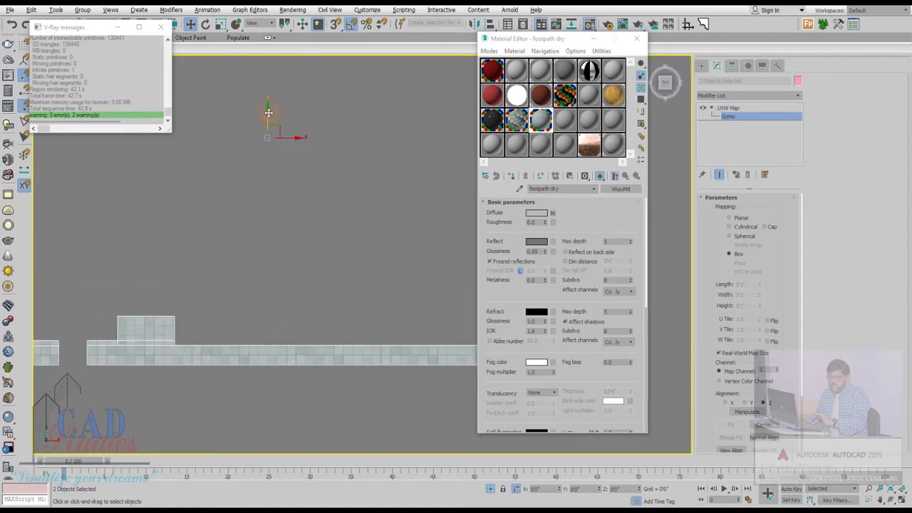
{"action": "left_click_drag", "start_coordinate": [268, 113], "coordinate": [269, 112]}
Switch to top view and select the reflection glossiness value for editing.
{"action": "key", "text": "t"}
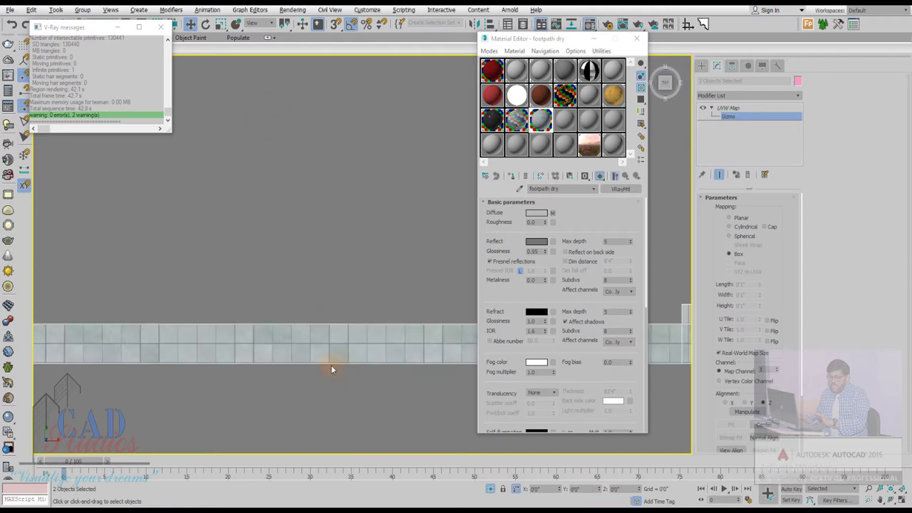
{"action": "scroll", "coordinate": [287, 366], "scroll_direction": "down", "scroll_amount": 3}
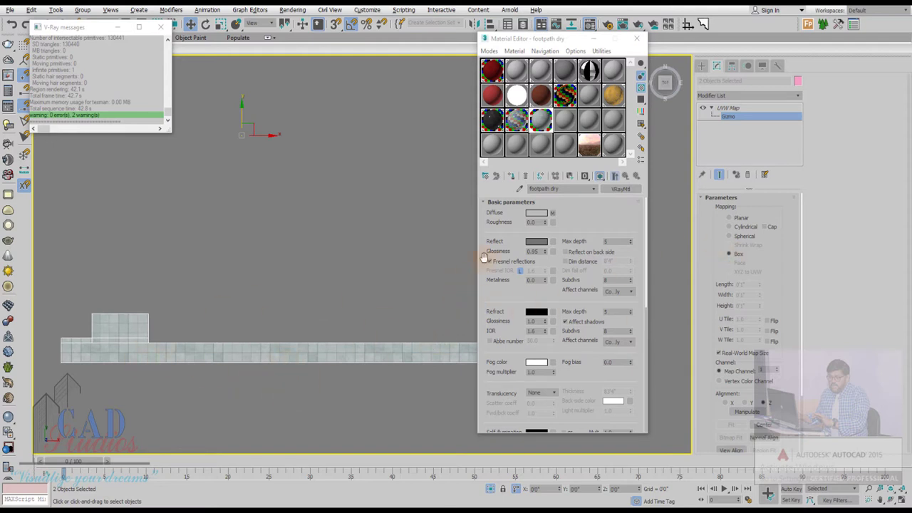
{"action": "double_click", "coordinate": [532, 251]}
{"action": "scroll", "coordinate": [297, 296], "scroll_direction": "down", "scroll_amount": 2}
{"action": "scroll", "coordinate": [298, 295], "scroll_direction": "down", "scroll_amount": 2}
End isolation so the whole scene reappears, and check it in front view.
{"action": "right_click", "coordinate": [323, 263]}
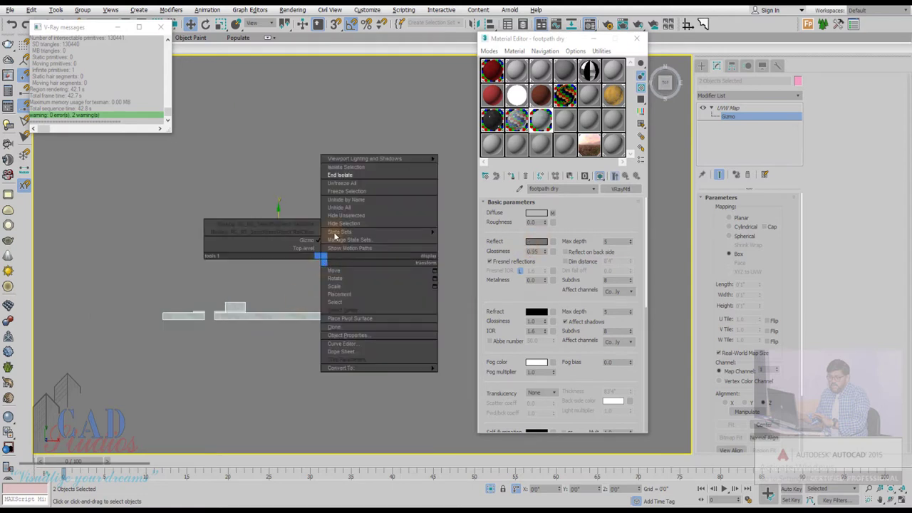
{"action": "left_click", "coordinate": [342, 178]}
{"action": "key", "text": "f"}
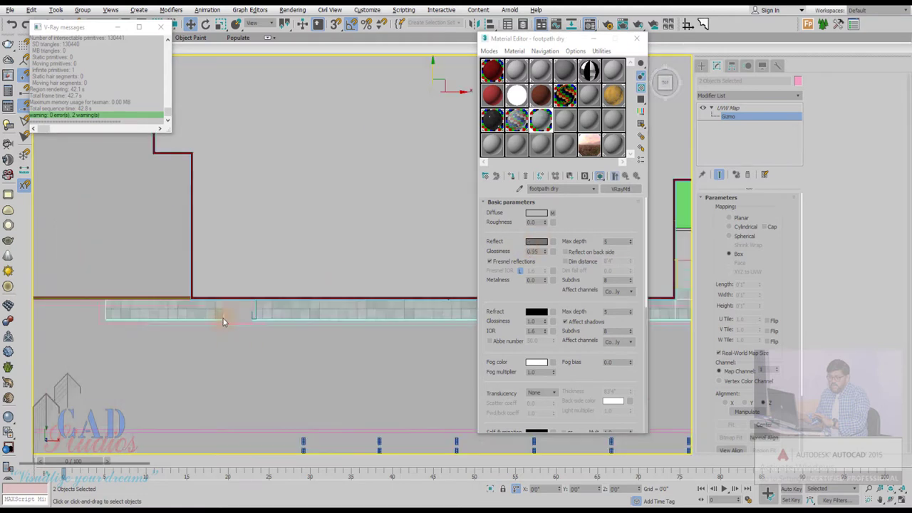
{"action": "scroll", "coordinate": [250, 331], "scroll_direction": "up", "scroll_amount": 2}
{"action": "scroll", "coordinate": [312, 311], "scroll_direction": "up", "scroll_amount": 2}
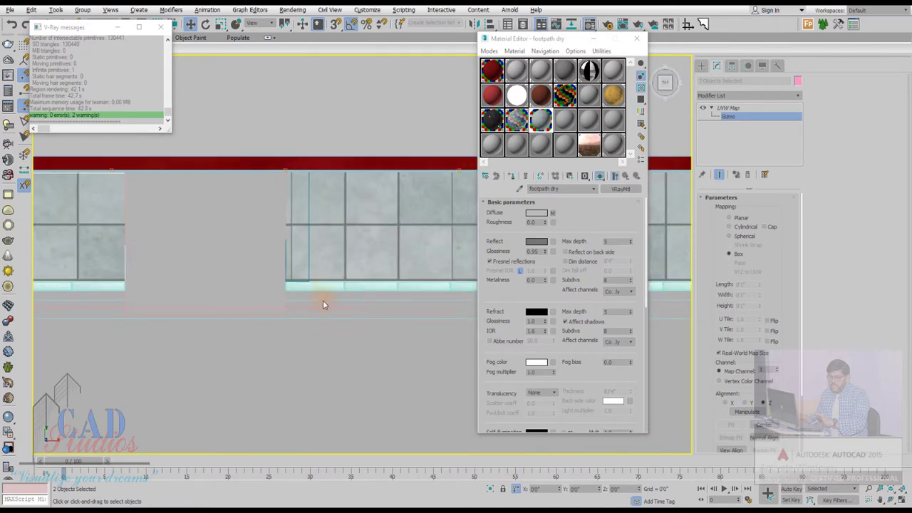
Return to top view and leave Gizmo sub-object mode by selecting the UVW Map modifier.
{"action": "key", "text": "t"}
{"action": "scroll", "coordinate": [233, 332], "scroll_direction": "down", "scroll_amount": 2}
{"action": "scroll", "coordinate": [329, 337], "scroll_direction": "down", "scroll_amount": 2}
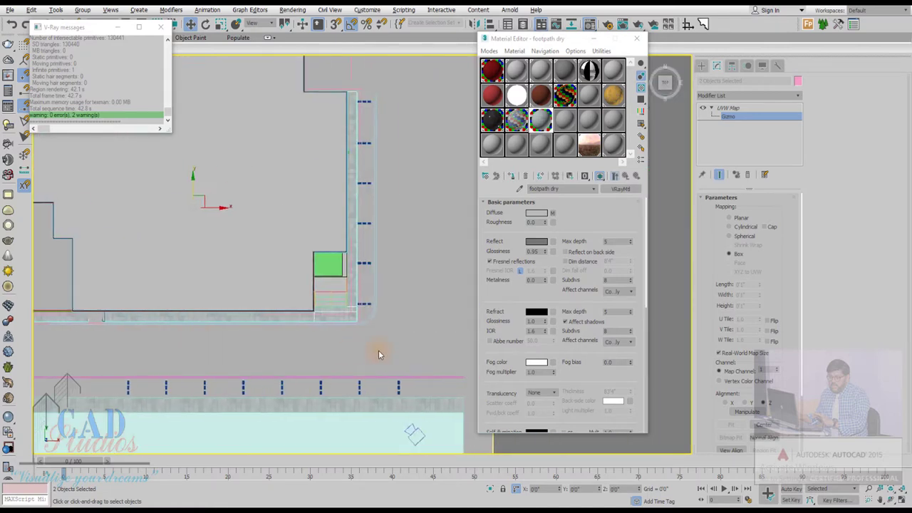
{"action": "scroll", "coordinate": [364, 330], "scroll_direction": "up", "scroll_amount": 1}
{"action": "scroll", "coordinate": [332, 299], "scroll_direction": "up", "scroll_amount": 2}
{"action": "scroll", "coordinate": [307, 285], "scroll_direction": "up", "scroll_amount": 2}
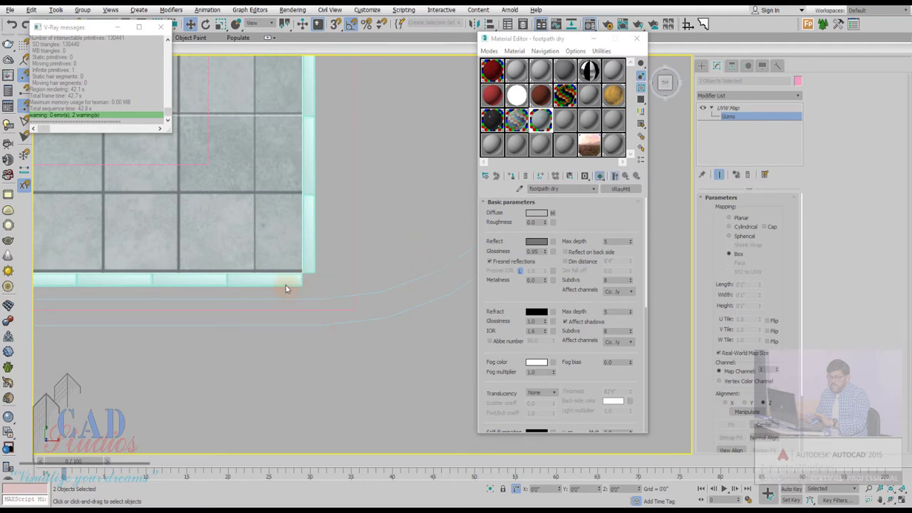
{"action": "left_click", "coordinate": [711, 108]}
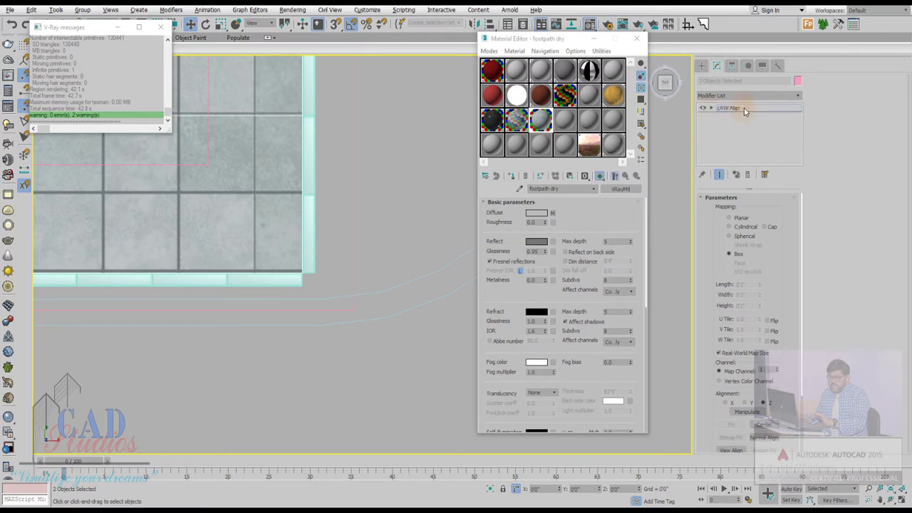
{"action": "left_click", "coordinate": [743, 107]}
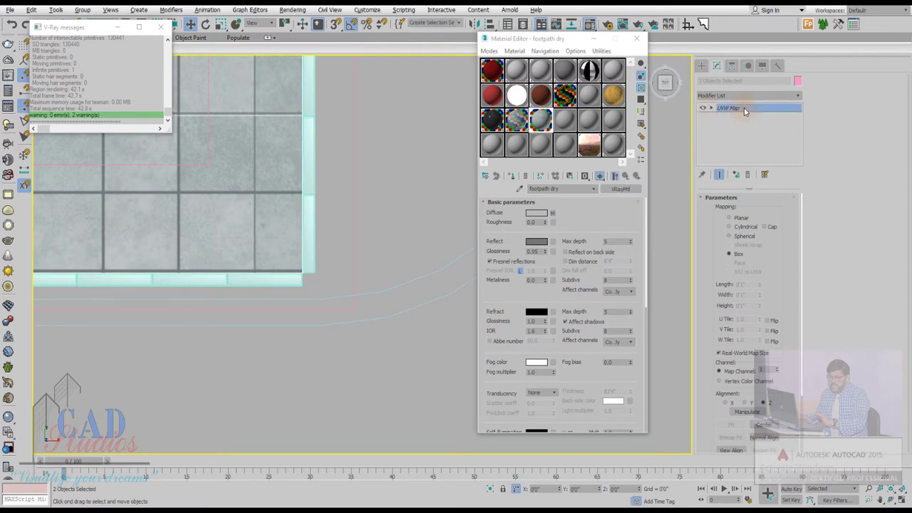
Shift-clone the corner curb block ChamferBox001 as an independent Copy.
{"action": "left_click", "coordinate": [291, 284]}
{"action": "scroll", "coordinate": [292, 299], "scroll_direction": "up", "scroll_amount": 3}
{"action": "middle_click_drag", "start_coordinate": [291, 299], "coordinate": [242, 323]}
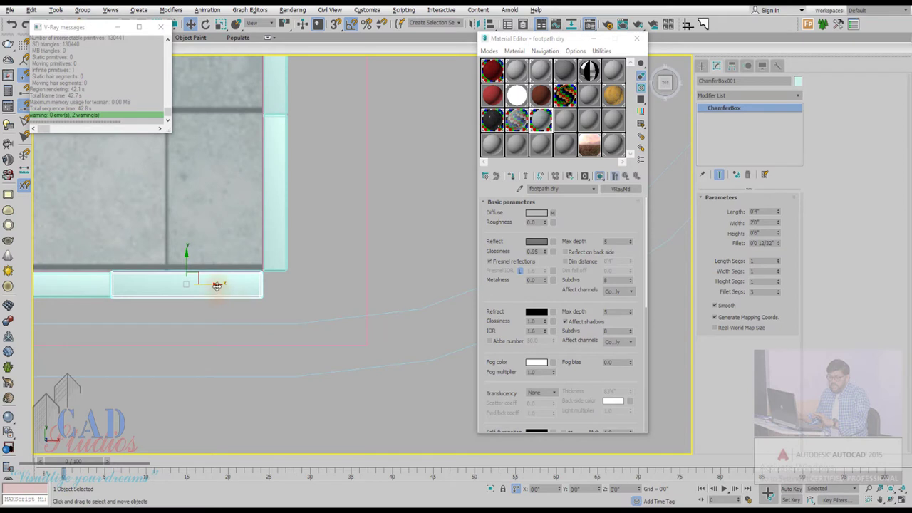
{"action": "left_click_drag", "start_coordinate": [217, 285], "coordinate": [420, 285], "text": "shift"}
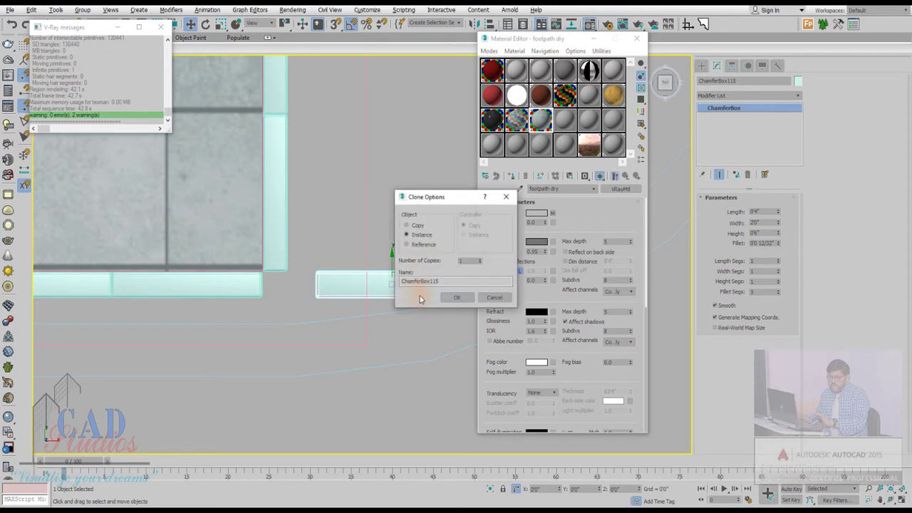
{"action": "left_click", "coordinate": [408, 225]}
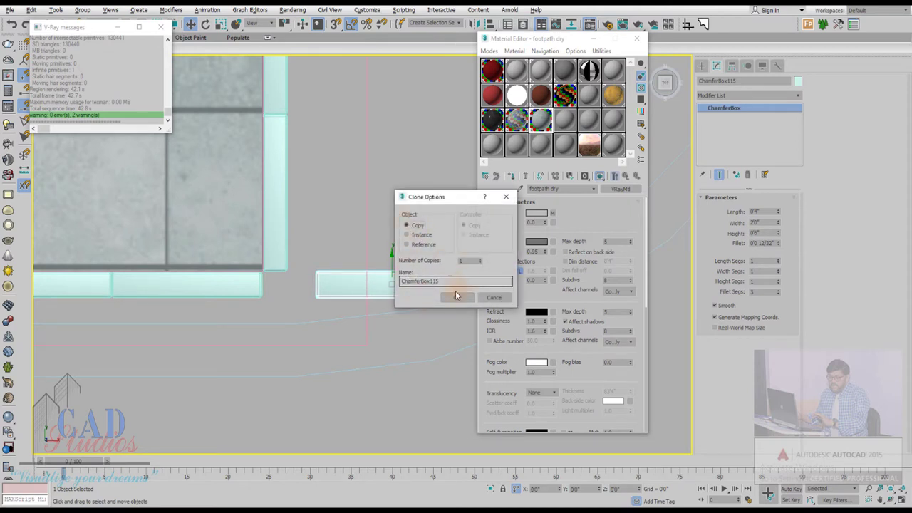
{"action": "left_click", "coordinate": [456, 297]}
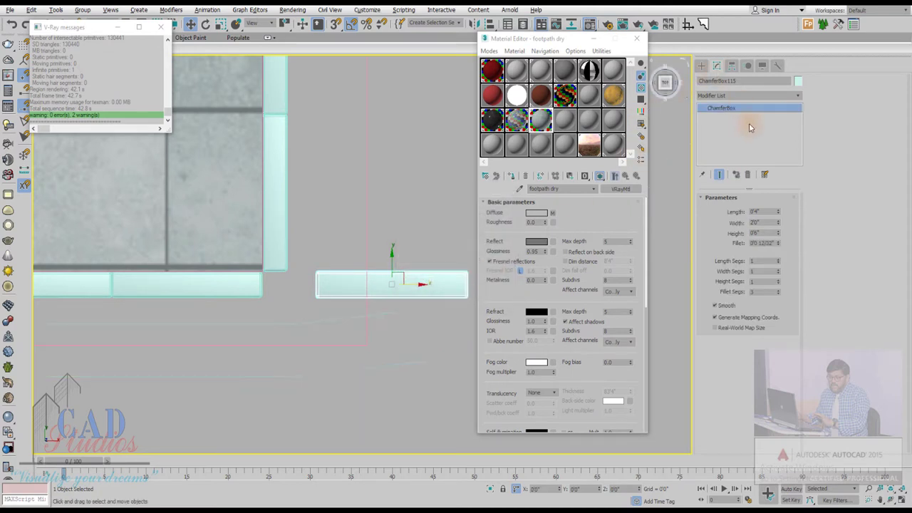
Set the copy's width to 0'4" and slide it into the corner where the curbs meet.
{"action": "double_click", "coordinate": [762, 223]}
{"action": "key", "text": "Return"}
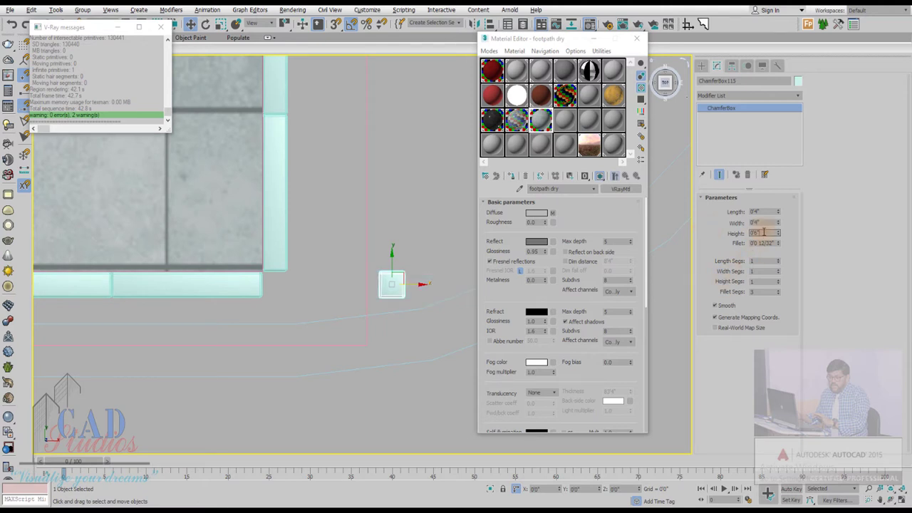
{"action": "scroll", "coordinate": [404, 287], "scroll_direction": "up", "scroll_amount": 3}
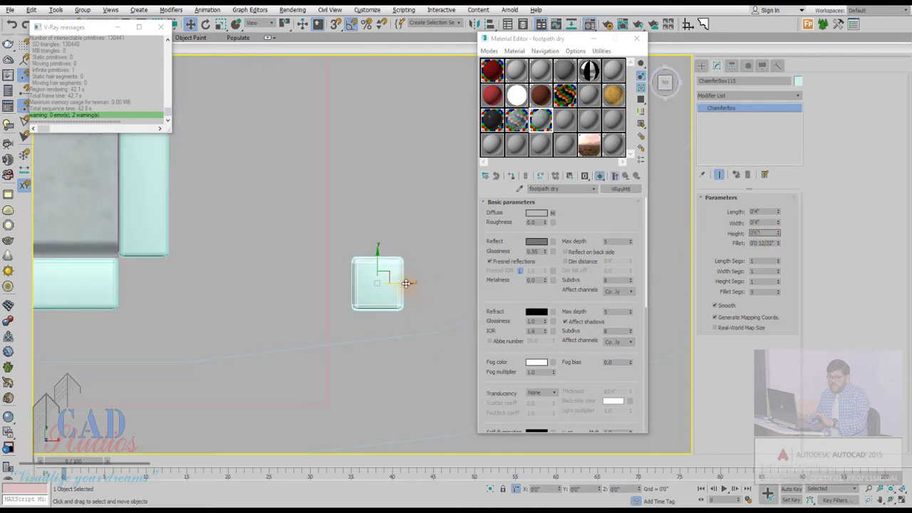
{"action": "left_click_drag", "start_coordinate": [408, 285], "coordinate": [183, 283]}
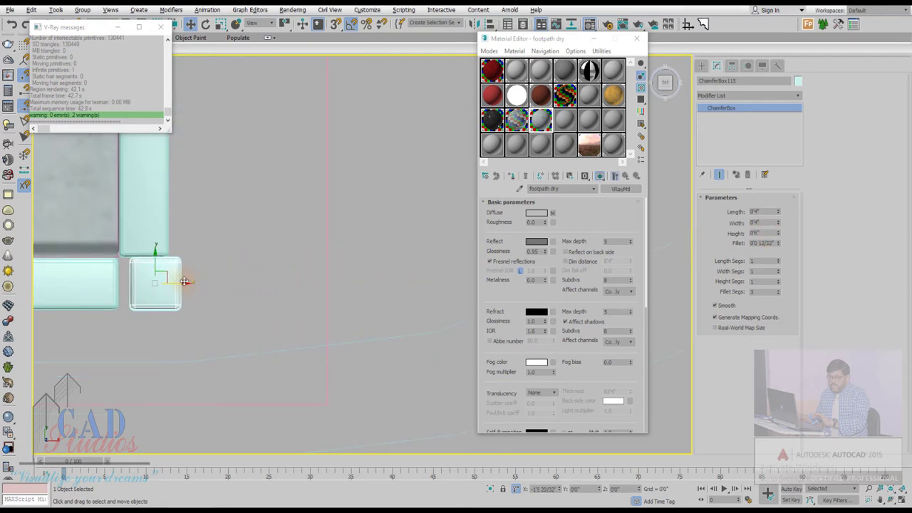
{"action": "scroll", "coordinate": [330, 299], "scroll_direction": "up", "scroll_amount": 2}
{"action": "scroll", "coordinate": [378, 300], "scroll_direction": "up", "scroll_amount": 2}
{"action": "scroll", "coordinate": [377, 301], "scroll_direction": "up", "scroll_amount": 1}
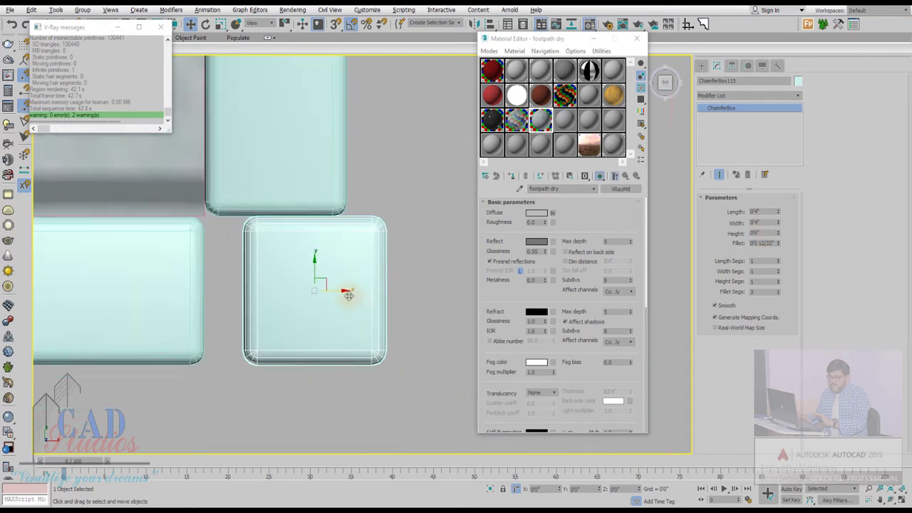
{"action": "left_click_drag", "start_coordinate": [342, 291], "coordinate": [303, 291]}
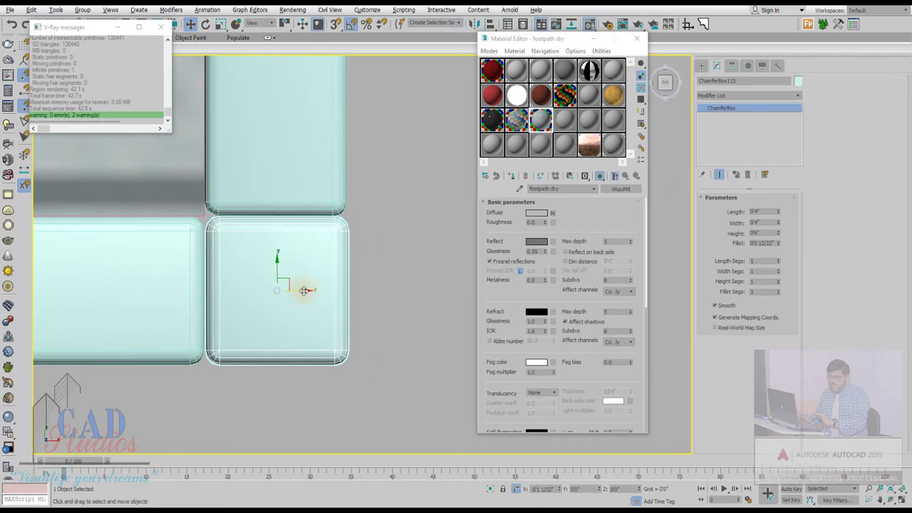
{"action": "scroll", "coordinate": [304, 290], "scroll_direction": "down", "scroll_amount": 5}
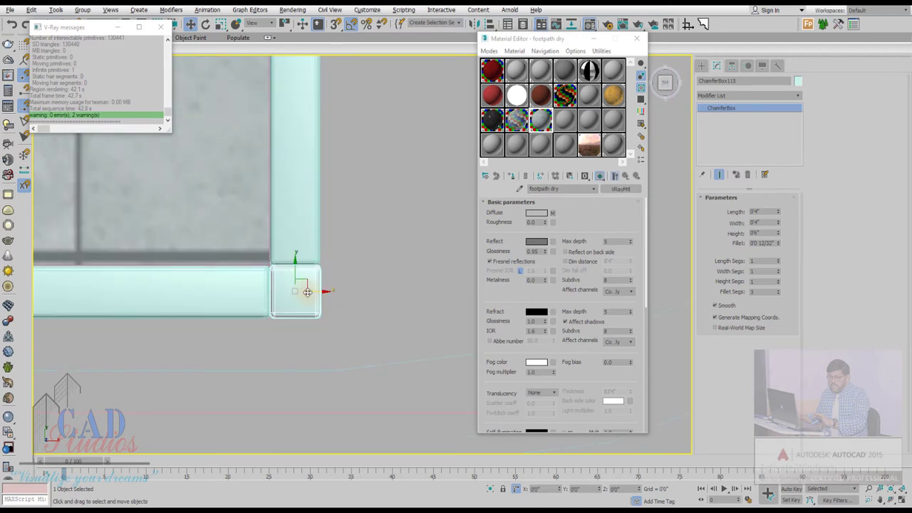
{"action": "scroll", "coordinate": [304, 290], "scroll_direction": "down", "scroll_amount": 3}
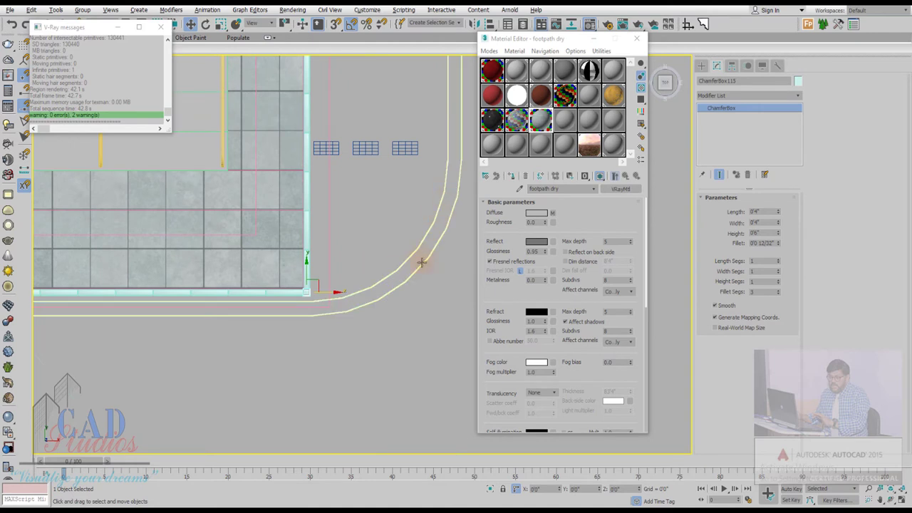
{"action": "scroll", "coordinate": [501, 247], "scroll_direction": "down", "scroll_amount": 1}
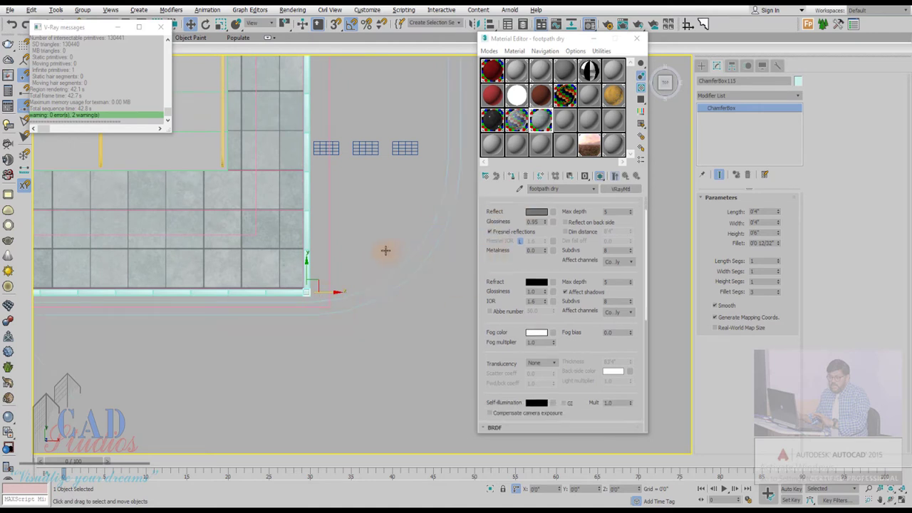
{"action": "scroll", "coordinate": [387, 257], "scroll_direction": "down", "scroll_amount": 3}
{"action": "scroll", "coordinate": [350, 326], "scroll_direction": "down", "scroll_amount": 2}
{"action": "scroll", "coordinate": [350, 325], "scroll_direction": "up", "scroll_amount": 3}
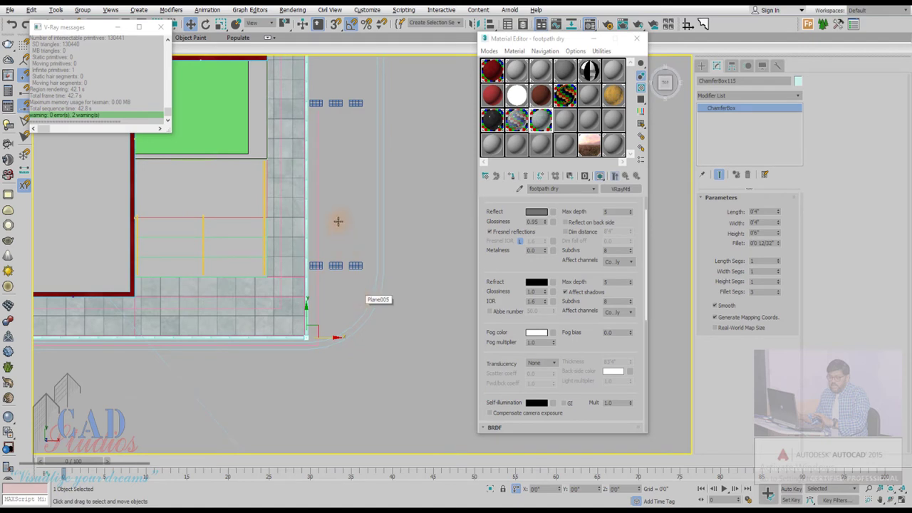
{"action": "scroll", "coordinate": [368, 205], "scroll_direction": "down", "scroll_amount": 3}
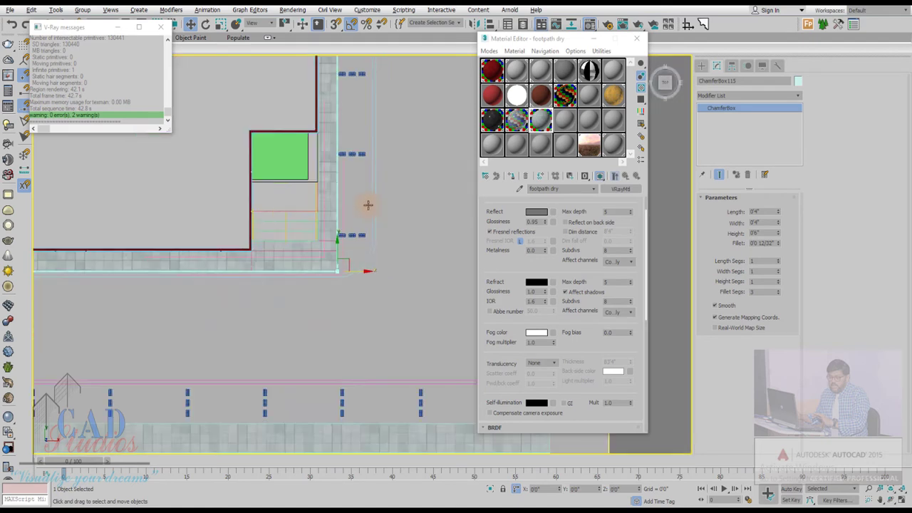
{"action": "scroll", "coordinate": [367, 228], "scroll_direction": "down", "scroll_amount": 4}
{"action": "scroll", "coordinate": [370, 264], "scroll_direction": "up", "scroll_amount": 1}
{"action": "scroll", "coordinate": [372, 259], "scroll_direction": "up", "scroll_amount": 1}
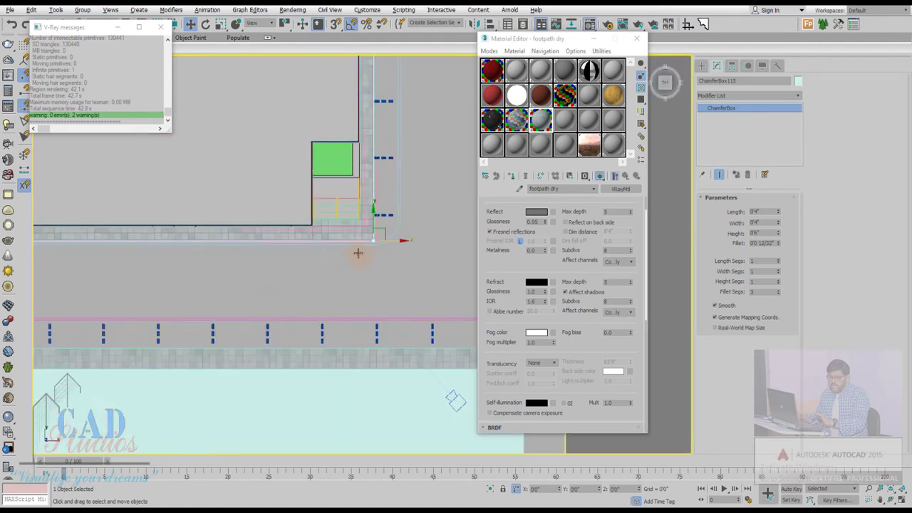
{"action": "scroll", "coordinate": [307, 242], "scroll_direction": "up", "scroll_amount": 3}
{"action": "scroll", "coordinate": [282, 233], "scroll_direction": "up", "scroll_amount": 2}
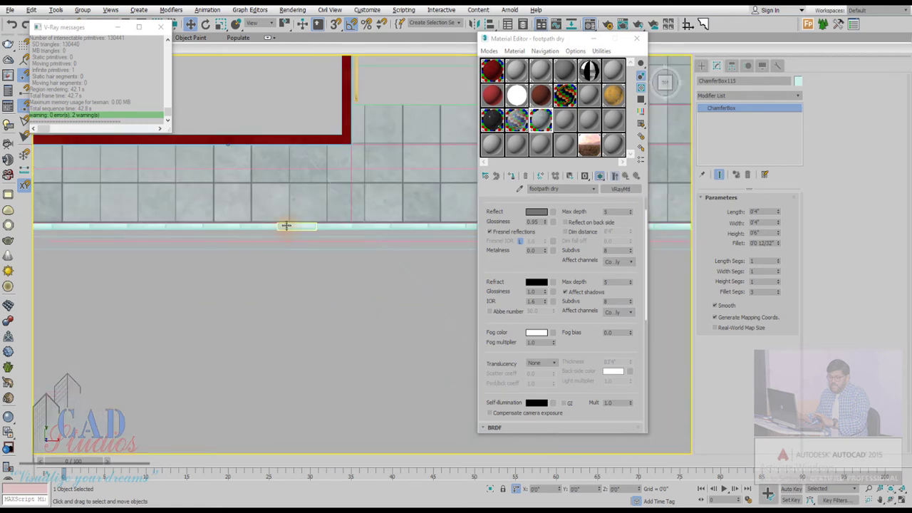
{"action": "left_click", "coordinate": [286, 226]}
{"action": "right_click", "coordinate": [285, 225]}
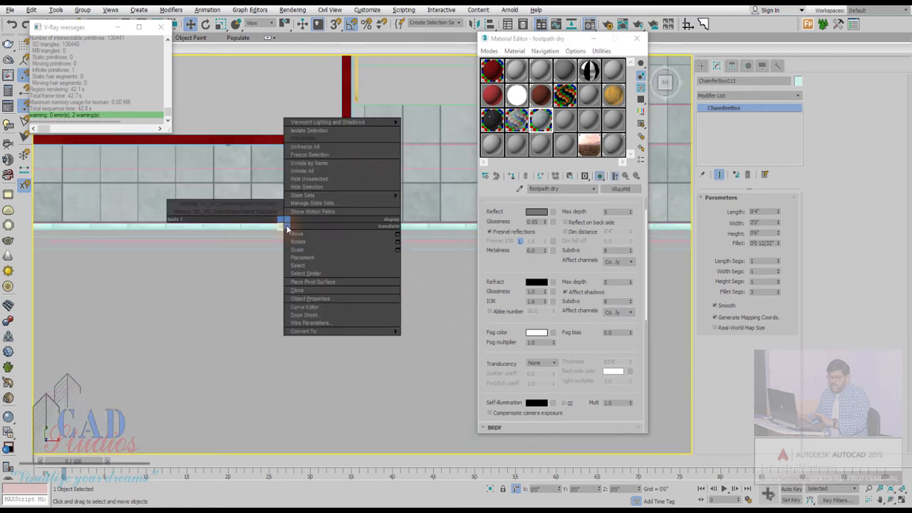
{"action": "left_click", "coordinate": [304, 272]}
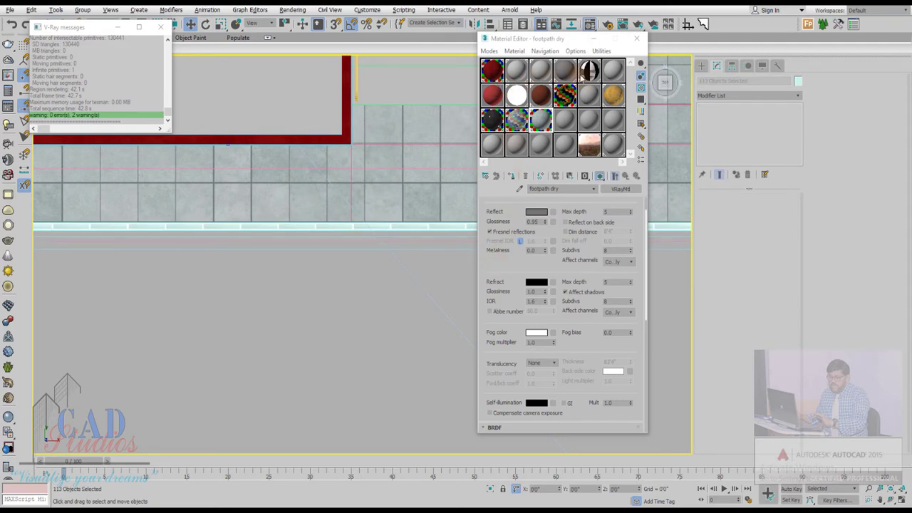
{"action": "left_click_drag", "start_coordinate": [580, 77], "coordinate": [331, 259]}
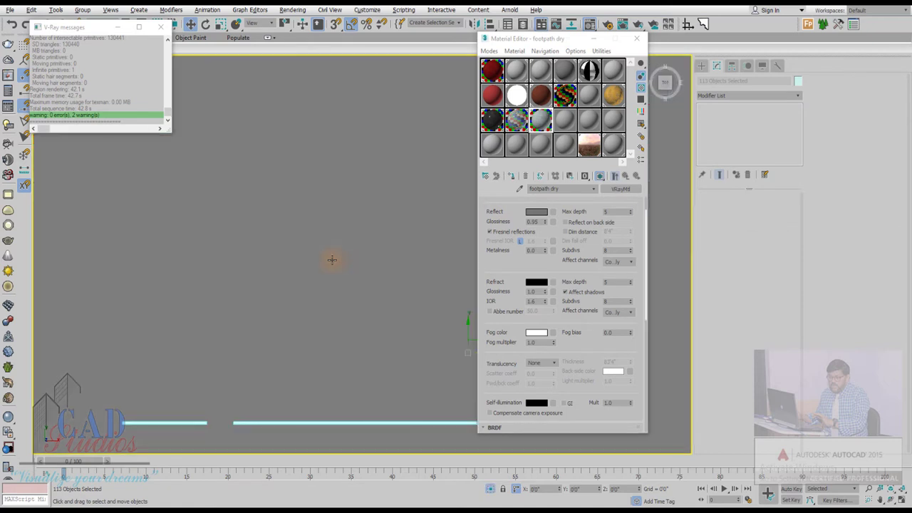
{"action": "middle_click_drag", "start_coordinate": [332, 307], "coordinate": [275, 289]}
{"action": "scroll", "coordinate": [289, 291], "scroll_direction": "up", "scroll_amount": 5}
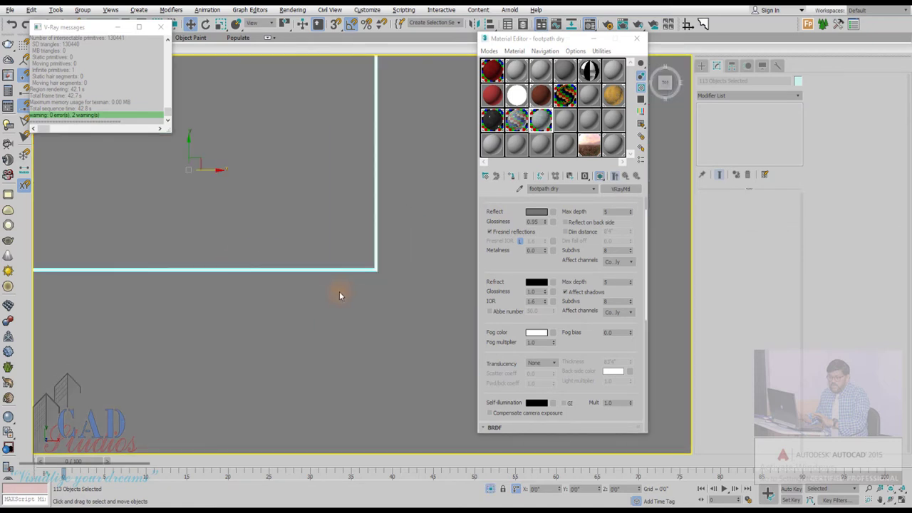
Pick the 12 - Car Paint sample slot and rename its material to 'curbstone'.
{"action": "left_click", "coordinate": [518, 79]}
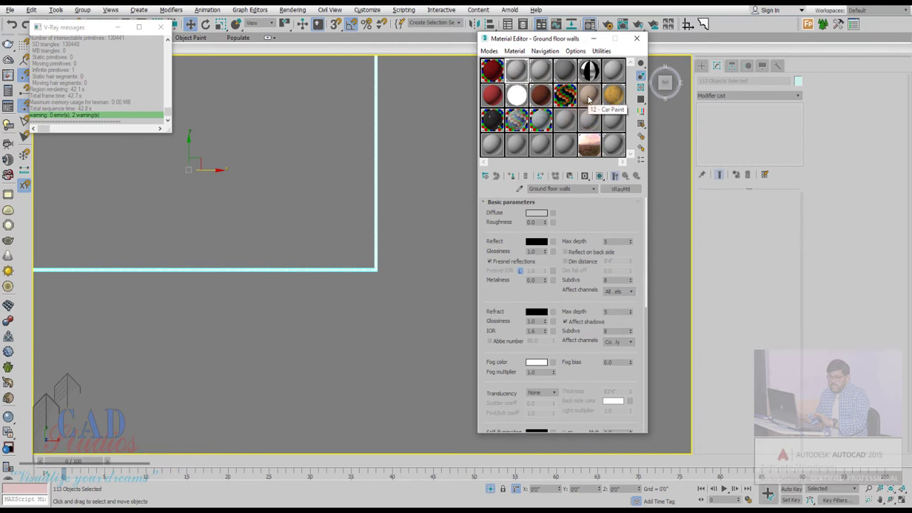
{"action": "left_click", "coordinate": [588, 100]}
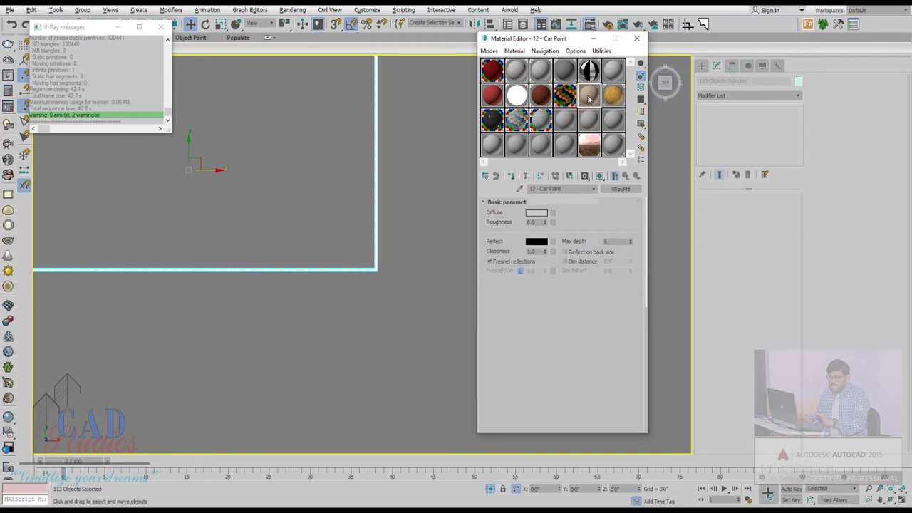
{"action": "left_click", "coordinate": [551, 188]}
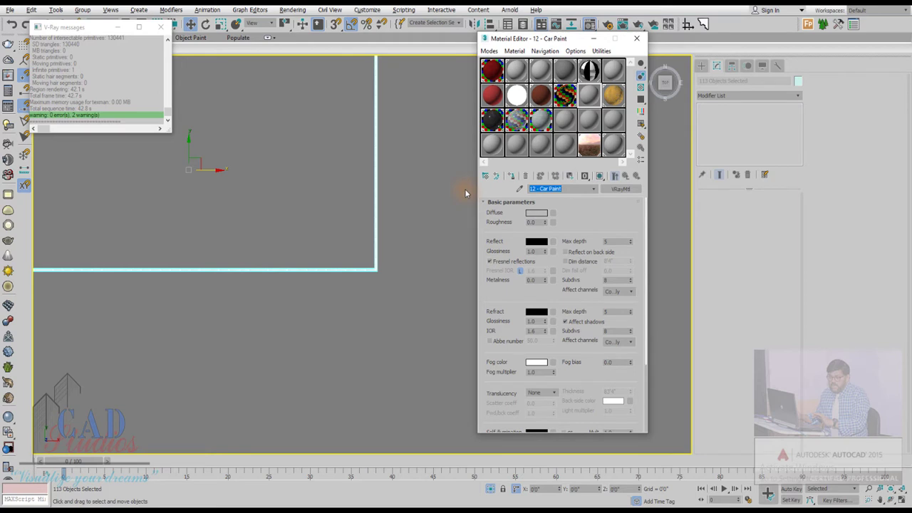
{"action": "type", "text": "curbs"}
{"action": "type", "text": "tone 4"}
Add a Bitmap map to the curbstone 4 material's Diffuse colour.
{"action": "left_click", "coordinate": [553, 213]}
{"action": "type", "text": "bit"}
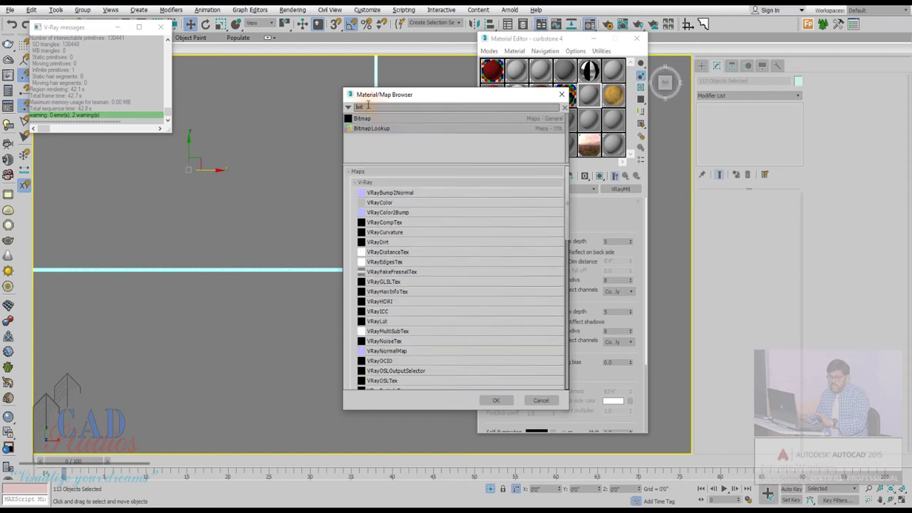
{"action": "double_click", "coordinate": [360, 119]}
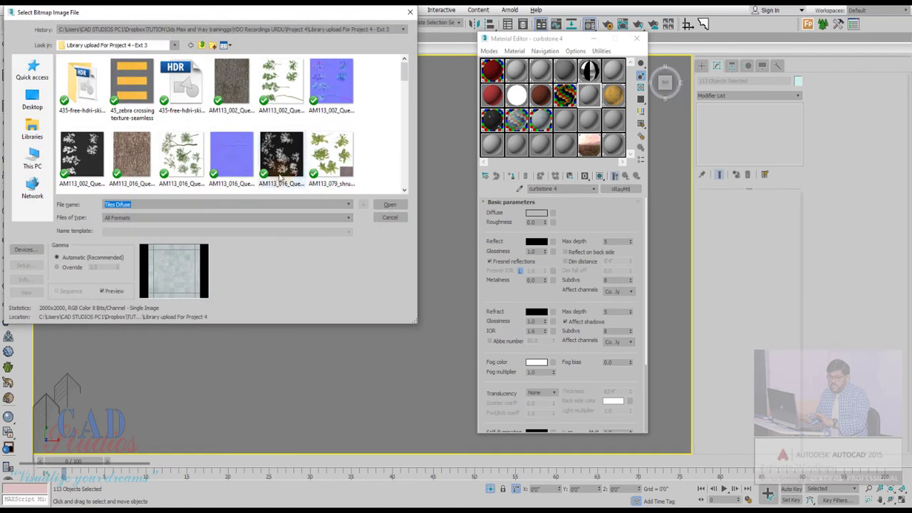
{"action": "scroll", "coordinate": [261, 143], "scroll_direction": "down", "scroll_amount": 3}
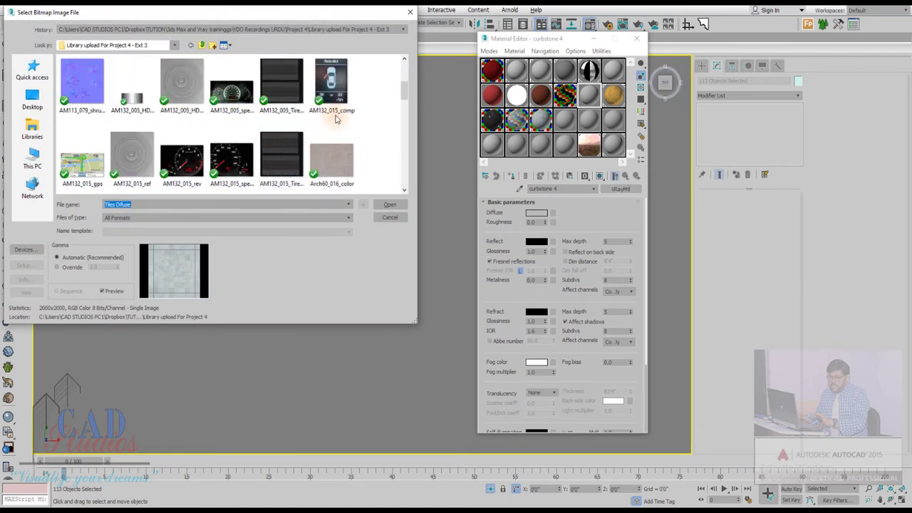
{"action": "scroll", "coordinate": [355, 116], "scroll_direction": "down", "scroll_amount": 1}
{"action": "scroll", "coordinate": [356, 116], "scroll_direction": "down", "scroll_amount": 1}
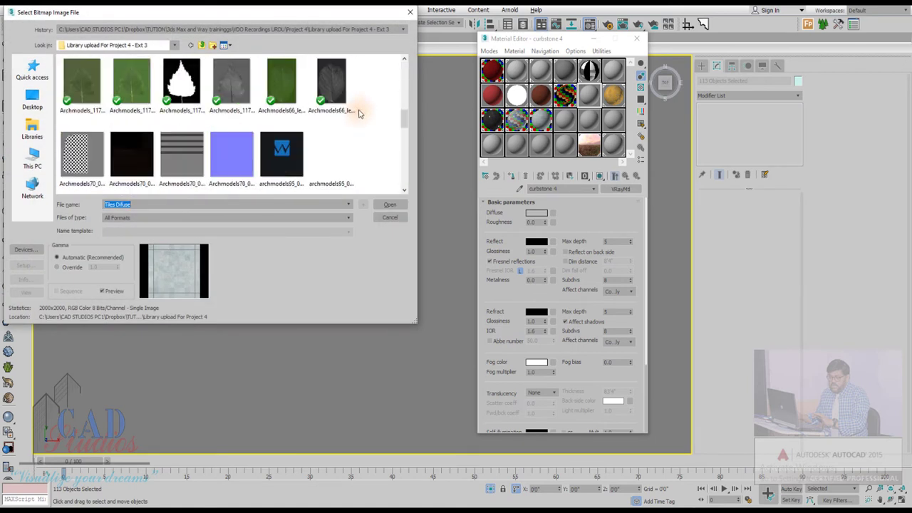
{"action": "scroll", "coordinate": [359, 115], "scroll_direction": "down", "scroll_amount": 1}
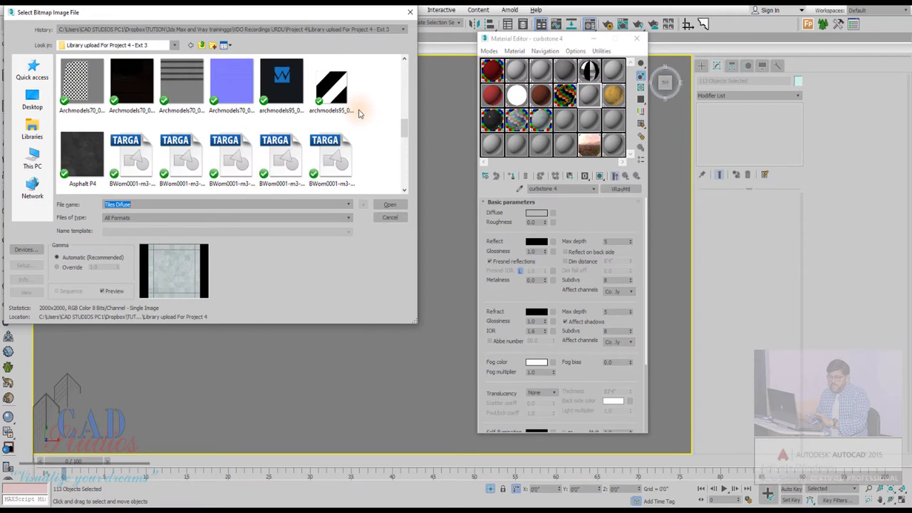
{"action": "scroll", "coordinate": [359, 114], "scroll_direction": "down", "scroll_amount": 1}
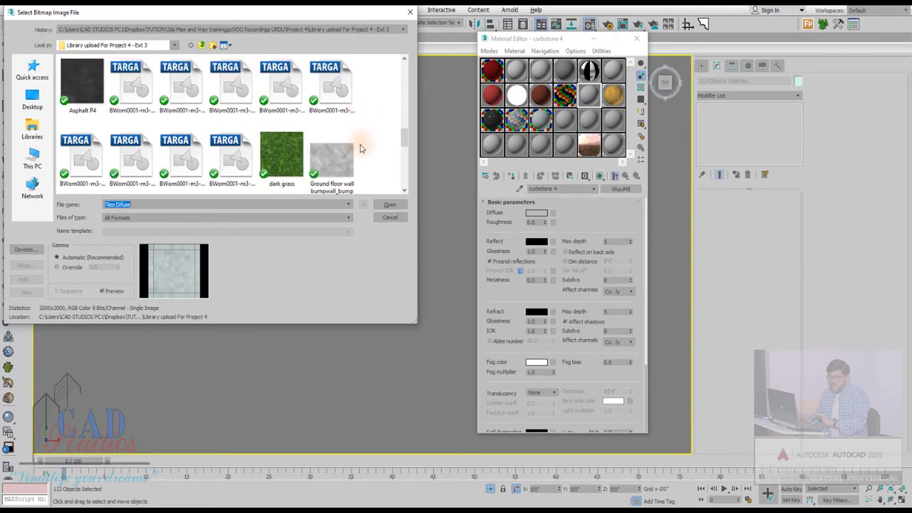
{"action": "scroll", "coordinate": [362, 147], "scroll_direction": "down", "scroll_amount": 1}
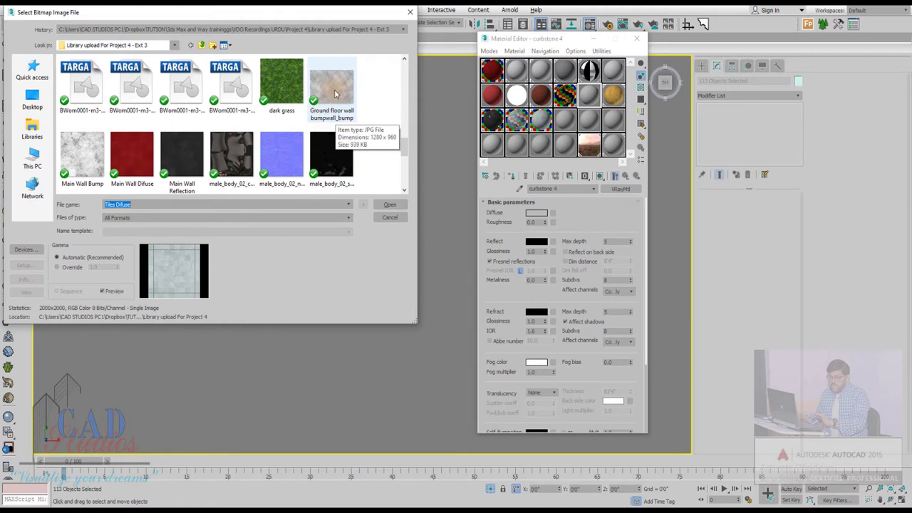
Load the 'Ground floor wall bumpwall_bump.jpg' image into the diffuse bitmap.
{"action": "left_click", "coordinate": [335, 92]}
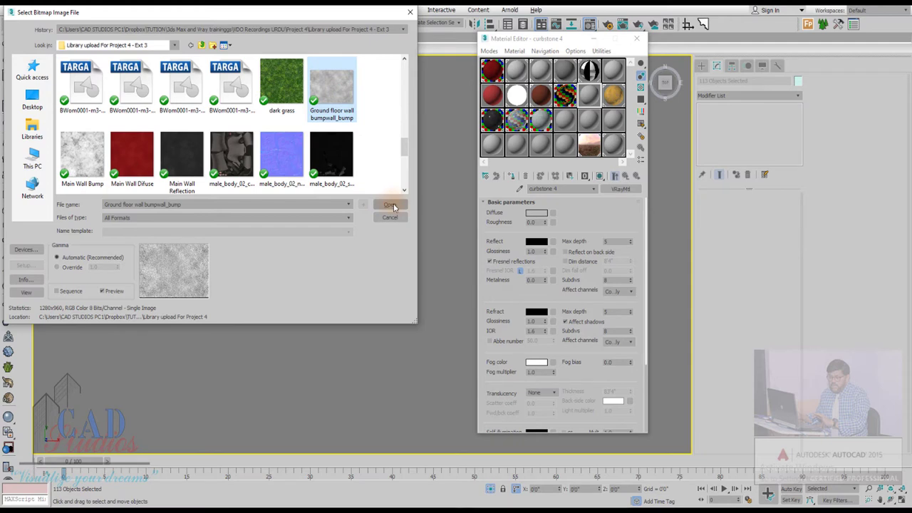
{"action": "scroll", "coordinate": [319, 153], "scroll_direction": "down", "scroll_amount": 5}
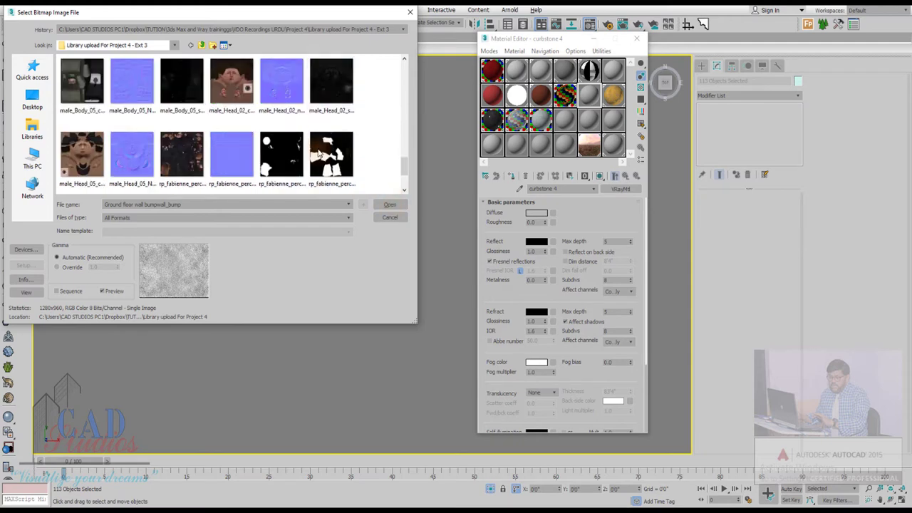
{"action": "scroll", "coordinate": [318, 152], "scroll_direction": "down", "scroll_amount": 3}
{"action": "scroll", "coordinate": [318, 153], "scroll_direction": "up", "scroll_amount": 1}
{"action": "scroll", "coordinate": [318, 153], "scroll_direction": "down", "scroll_amount": 1}
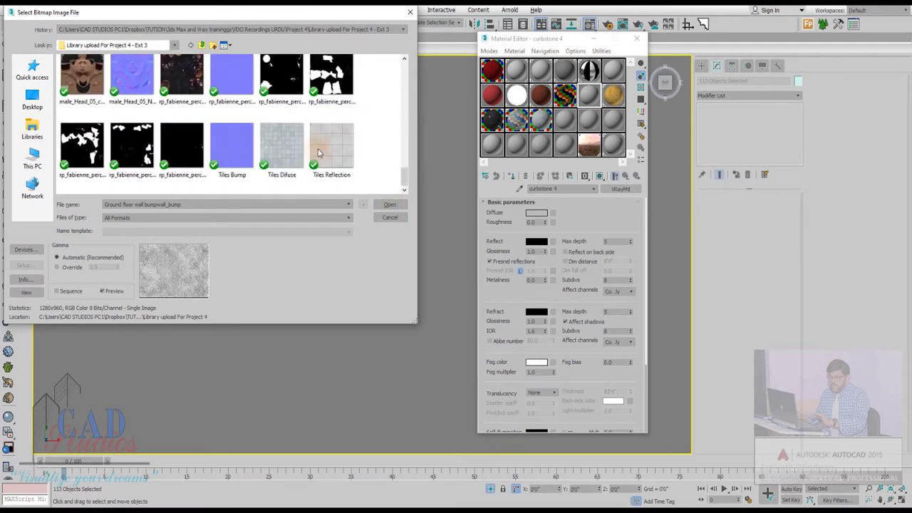
{"action": "scroll", "coordinate": [328, 148], "scroll_direction": "up", "scroll_amount": 5}
{"action": "scroll", "coordinate": [329, 147], "scroll_direction": "up", "scroll_amount": 1}
{"action": "scroll", "coordinate": [329, 147], "scroll_direction": "up", "scroll_amount": 1}
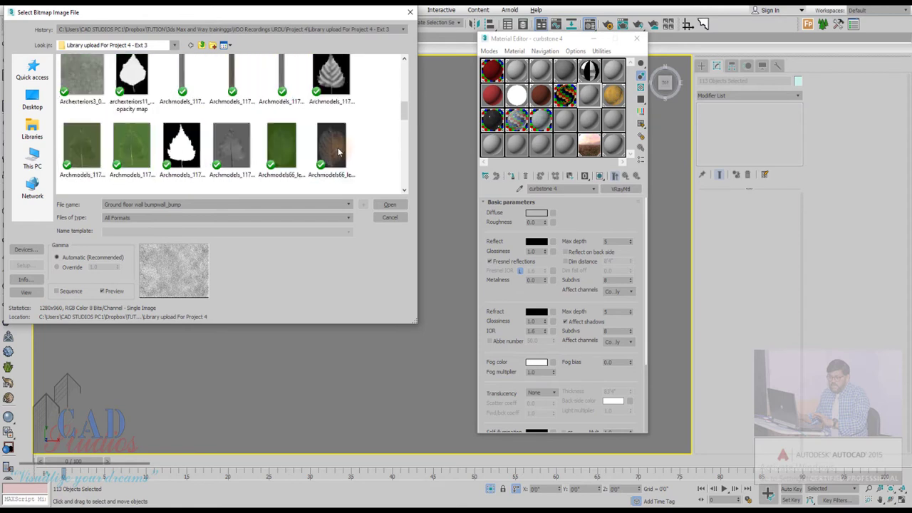
{"action": "scroll", "coordinate": [330, 147], "scroll_direction": "down", "scroll_amount": 2}
{"action": "left_click", "coordinate": [388, 205]}
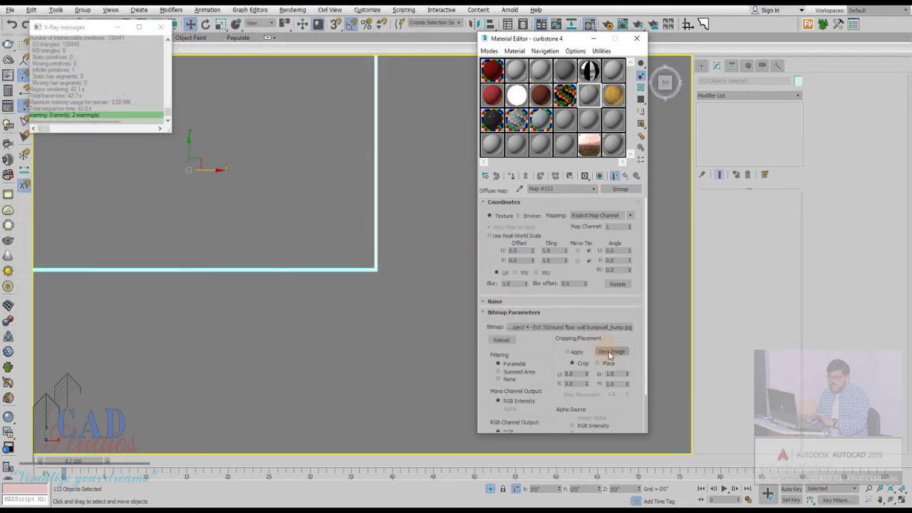
Preview the loaded bumpwall_bump texture image, then close the preview.
{"action": "left_click", "coordinate": [610, 351]}
{"action": "scroll", "coordinate": [526, 220], "scroll_direction": "down", "scroll_amount": 2}
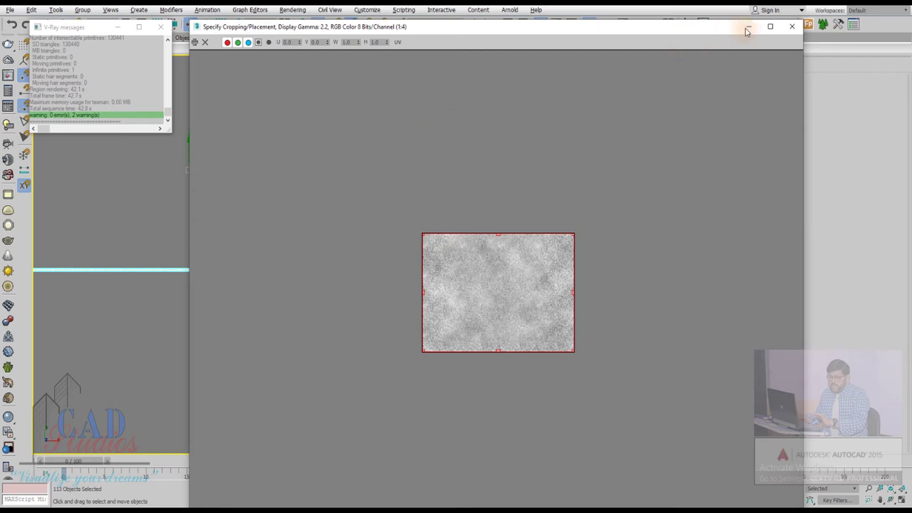
{"action": "left_click", "coordinate": [792, 27]}
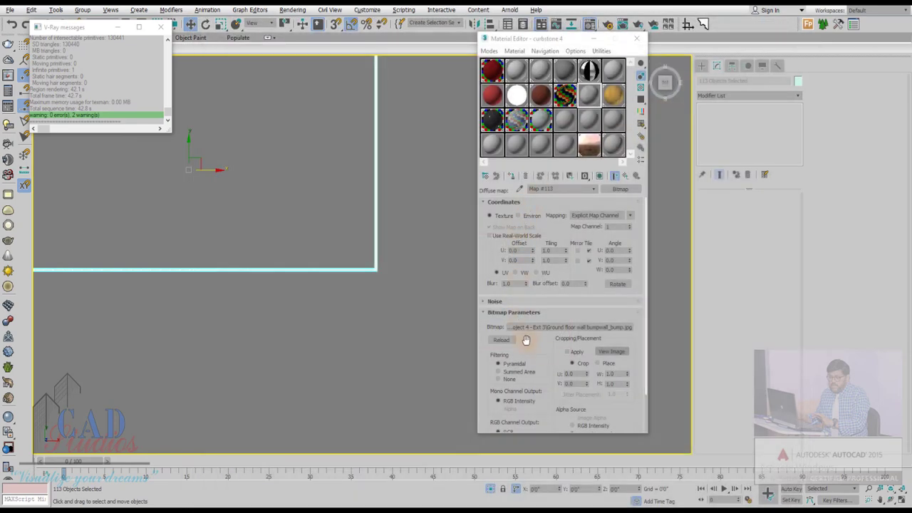
Turn on Use Real-World Scale and size the texture 10' wide by 8' high.
{"action": "left_click", "coordinate": [490, 236]}
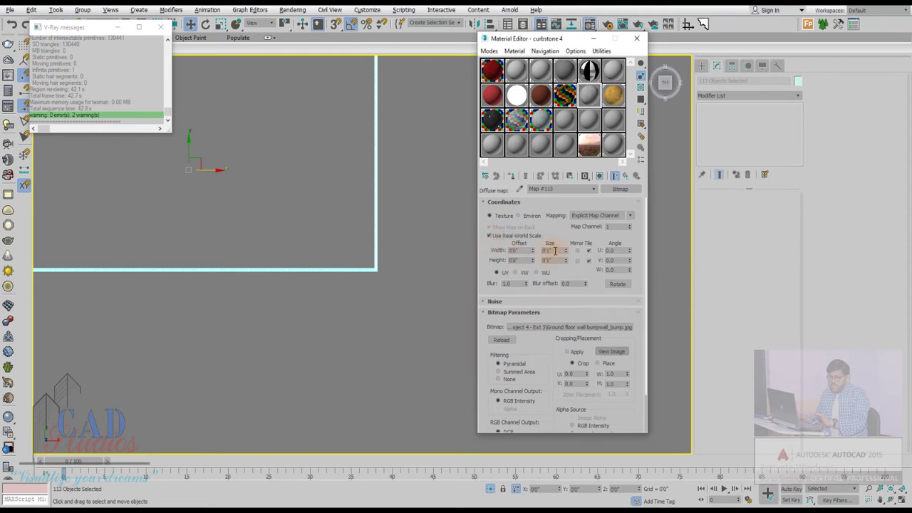
{"action": "double_click", "coordinate": [555, 251]}
{"action": "double_click", "coordinate": [554, 260]}
{"action": "type", "text": "8'"}
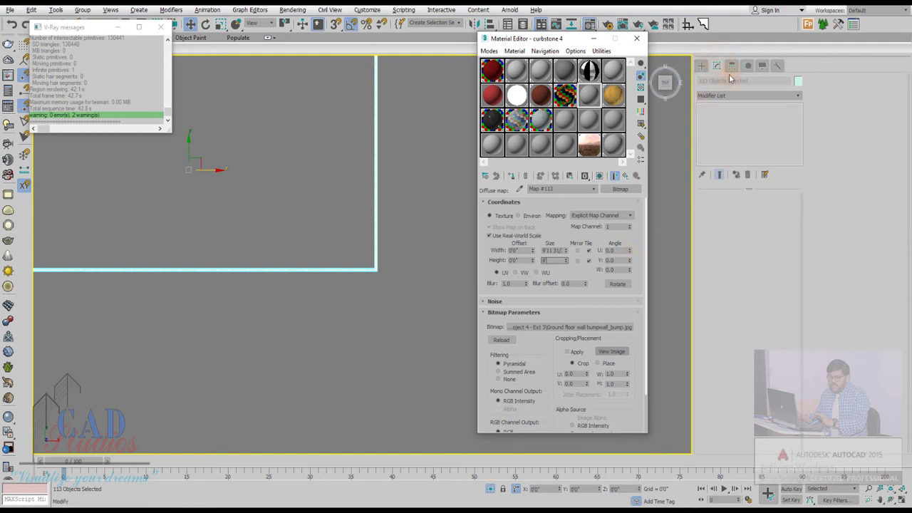
Add a UVW Map modifier to the 113 curbs with Box mapping and Real-World Map Size.
{"action": "left_click", "coordinate": [798, 95]}
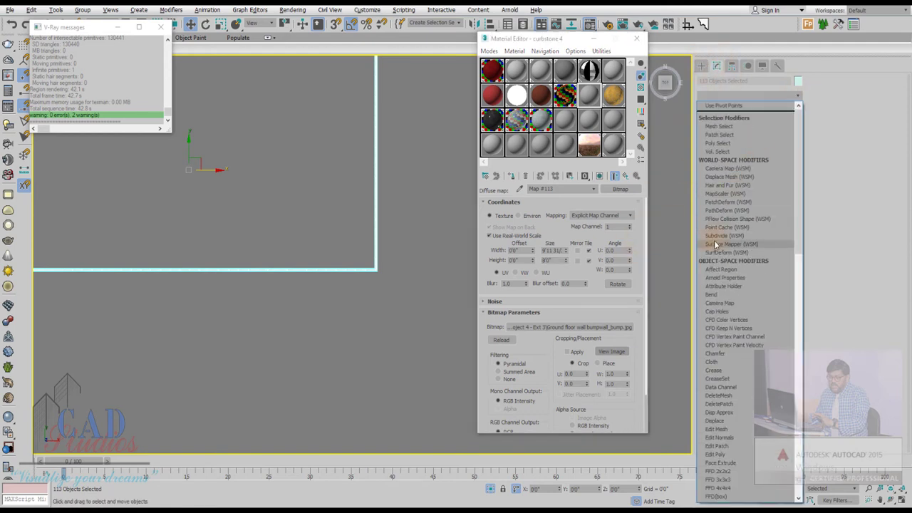
{"action": "key", "text": "u"}
{"action": "key", "text": "w"}
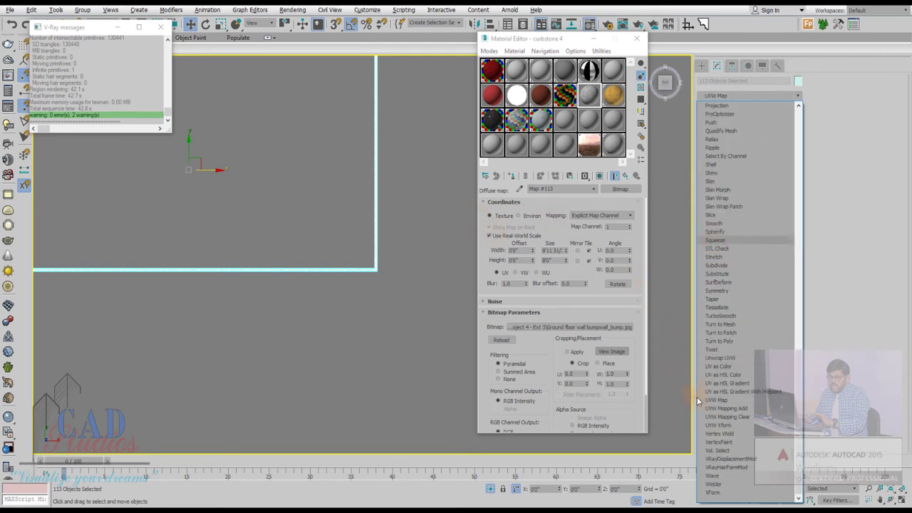
{"action": "left_click", "coordinate": [718, 400]}
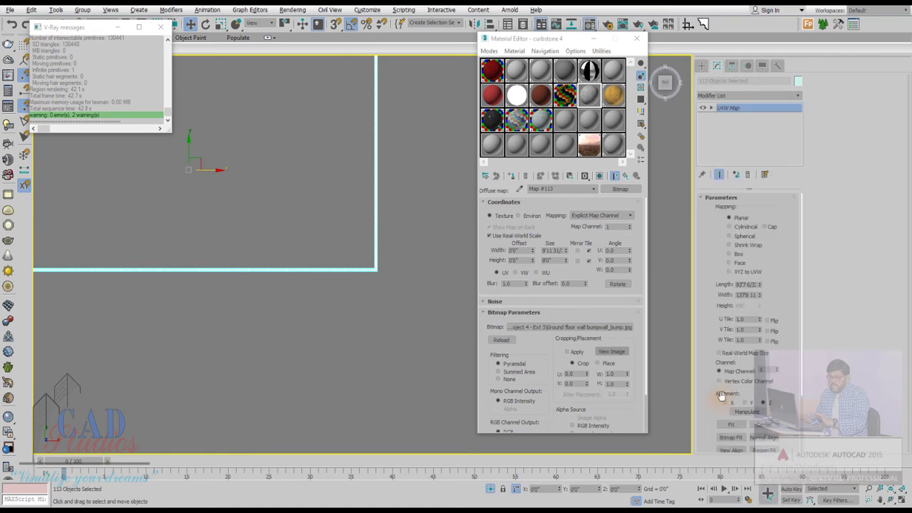
{"action": "left_click", "coordinate": [729, 255]}
{"action": "left_click", "coordinate": [719, 353]}
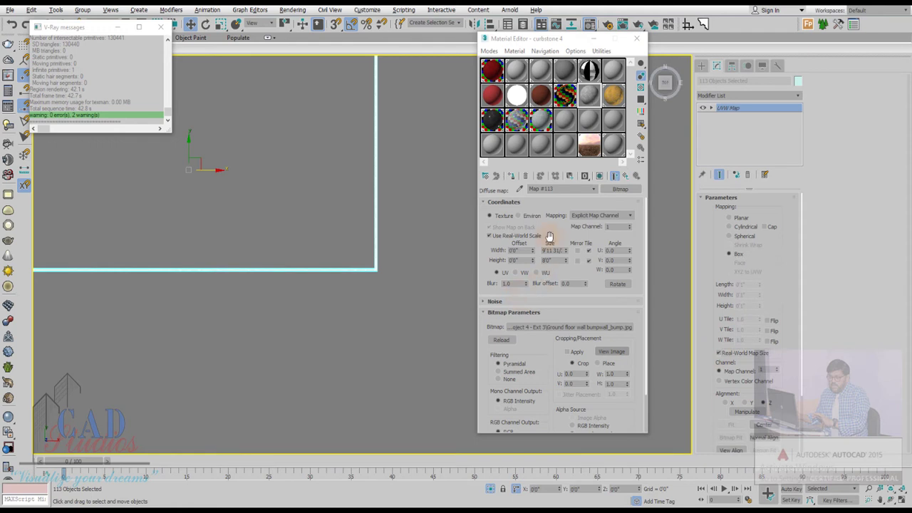
Preview the diffuse map, then instance it into the Bump slot in the Maps rollout.
{"action": "left_click_drag", "start_coordinate": [618, 189], "coordinate": [561, 126]}
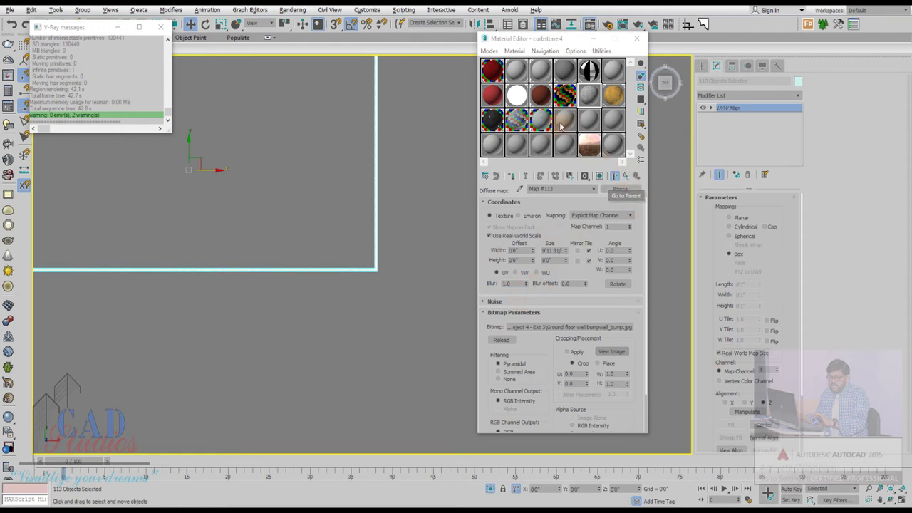
{"action": "double_click", "coordinate": [590, 99]}
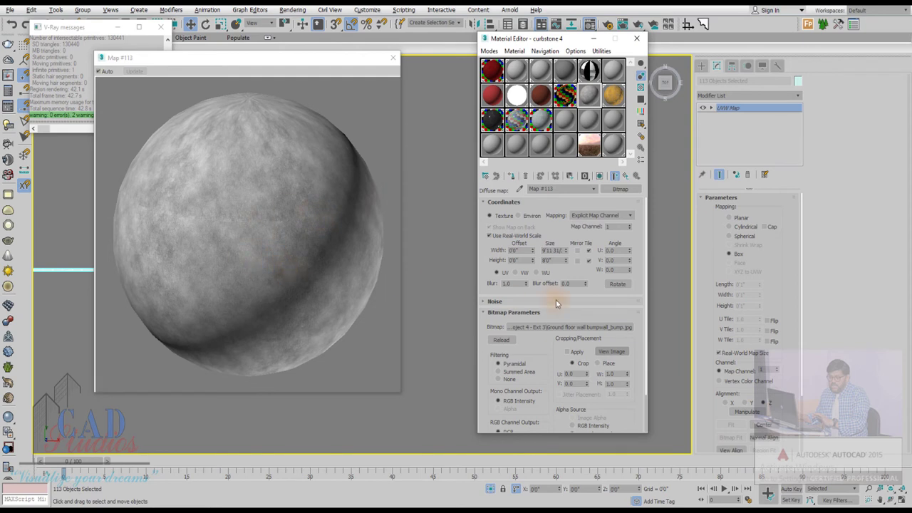
{"action": "left_click", "coordinate": [625, 176]}
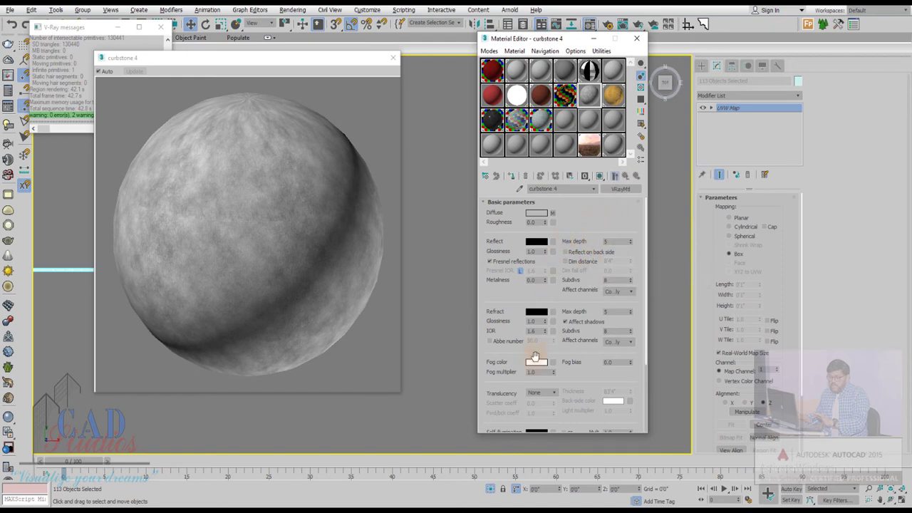
{"action": "left_click_drag", "start_coordinate": [516, 385], "coordinate": [534, 228]}
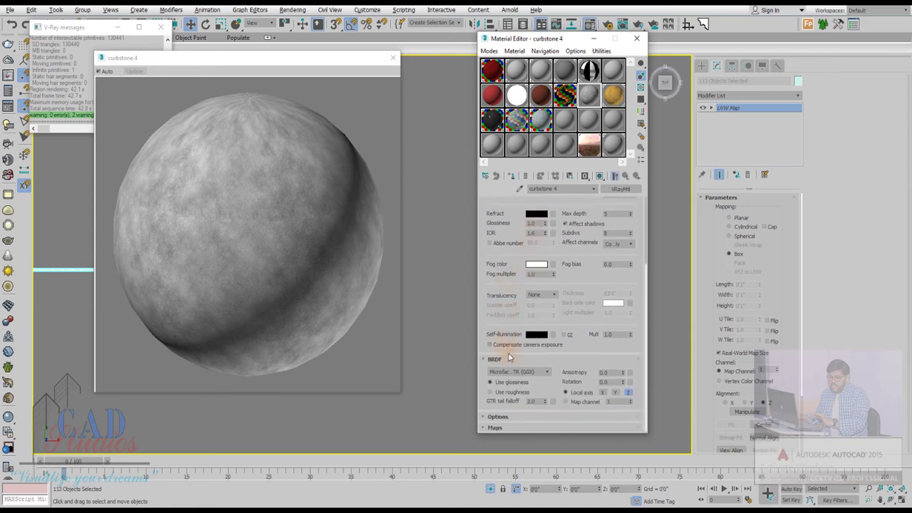
{"action": "left_click", "coordinate": [496, 427]}
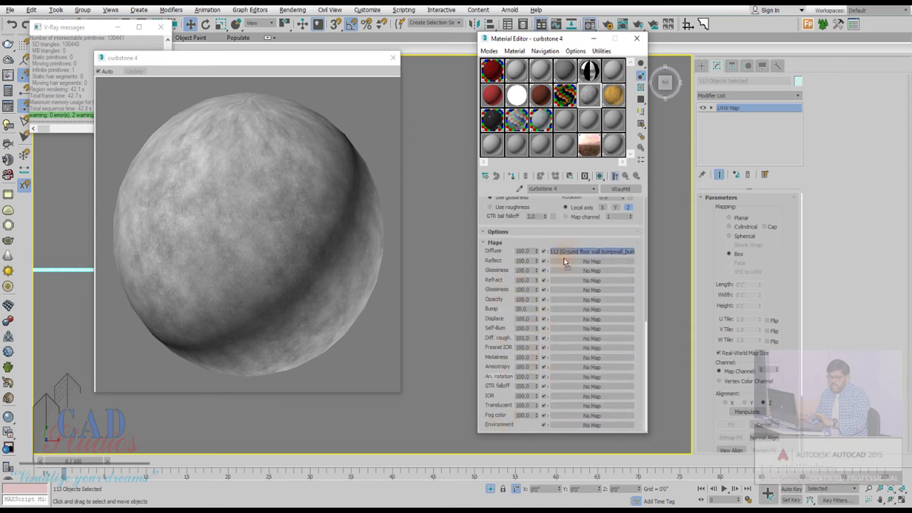
{"action": "left_click_drag", "start_coordinate": [559, 306], "coordinate": [559, 311]}
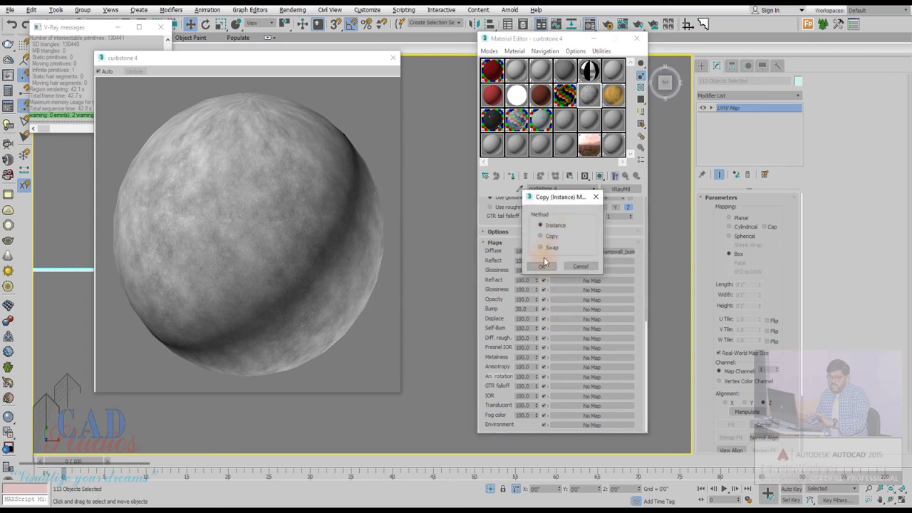
{"action": "left_click", "coordinate": [543, 266]}
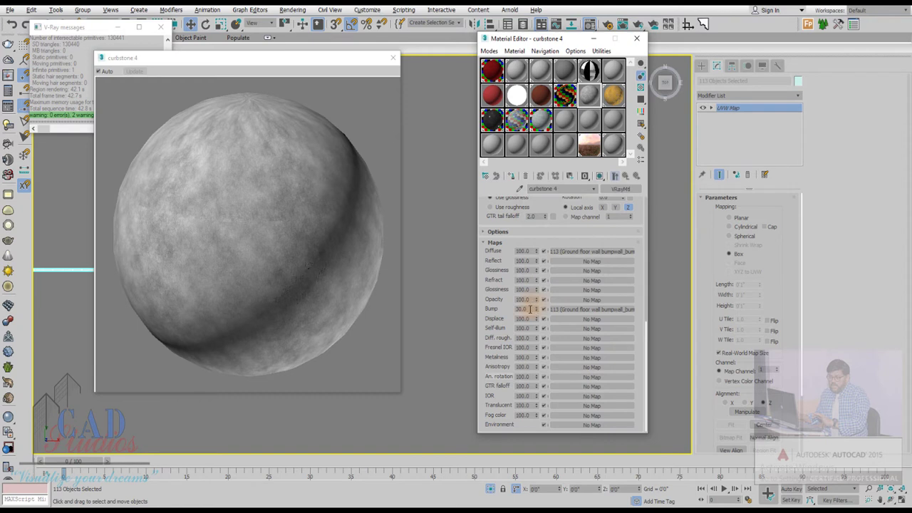
Set the Bump map amount to 10.
{"action": "left_click_drag", "start_coordinate": [530, 309], "coordinate": [493, 313]}
{"action": "type", "text": "30"}
{"action": "key", "text": "Return"}
{"action": "left_click_drag", "start_coordinate": [557, 208], "coordinate": [551, 249]}
{"action": "scroll", "coordinate": [551, 250], "scroll_direction": "up", "scroll_amount": 3}
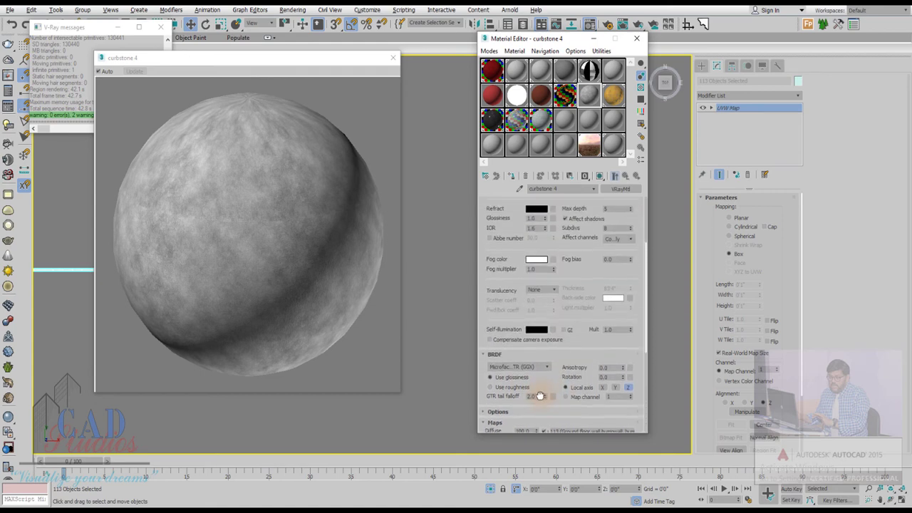
{"action": "scroll", "coordinate": [531, 247], "scroll_direction": "up", "scroll_amount": 2}
Lighten the base Diffuse colour to near white, about 237 Whiteness.
{"action": "scroll", "coordinate": [511, 245], "scroll_direction": "up", "scroll_amount": 1}
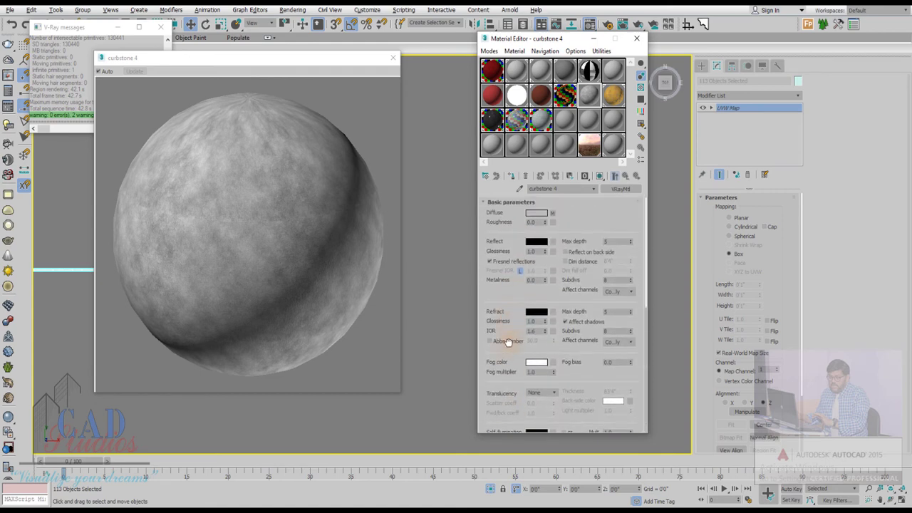
{"action": "left_click", "coordinate": [534, 214]}
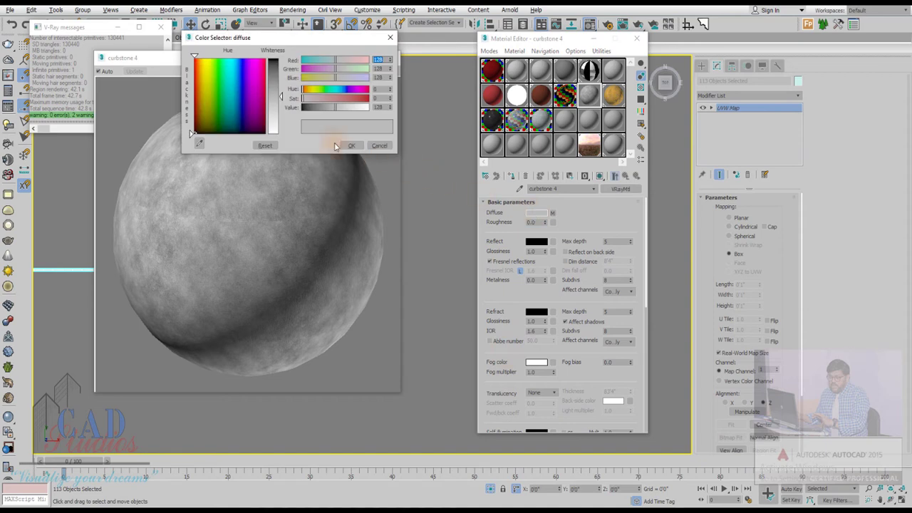
{"action": "left_click_drag", "start_coordinate": [281, 98], "coordinate": [281, 128]}
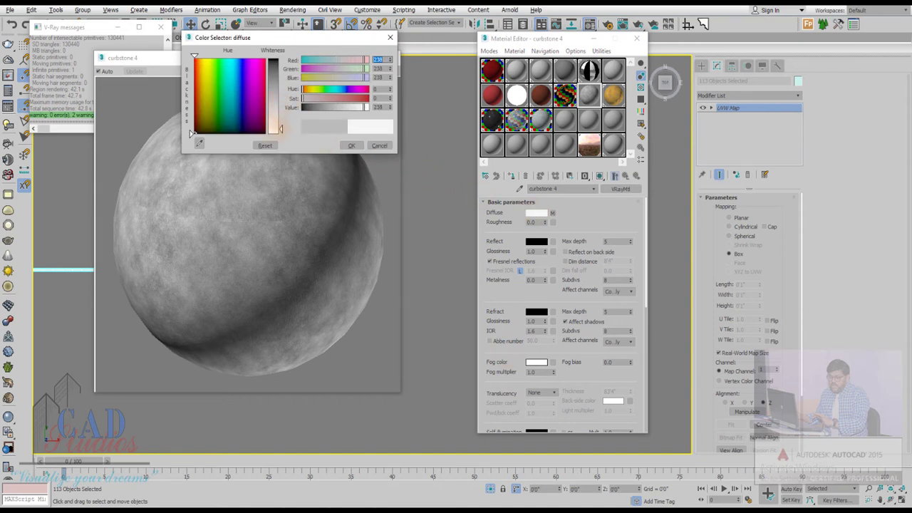
{"action": "left_click", "coordinate": [348, 148]}
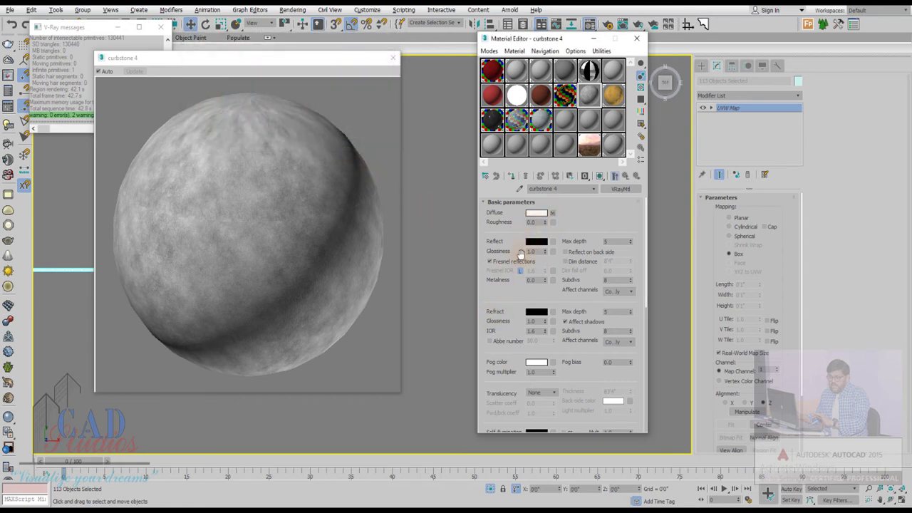
Set the Diffuse map amount in the Maps rollout to 75.
{"action": "left_click_drag", "start_coordinate": [506, 295], "coordinate": [509, 264]}
{"action": "scroll", "coordinate": [510, 260], "scroll_direction": "down", "scroll_amount": 3}
{"action": "scroll", "coordinate": [515, 246], "scroll_direction": "down", "scroll_amount": 3}
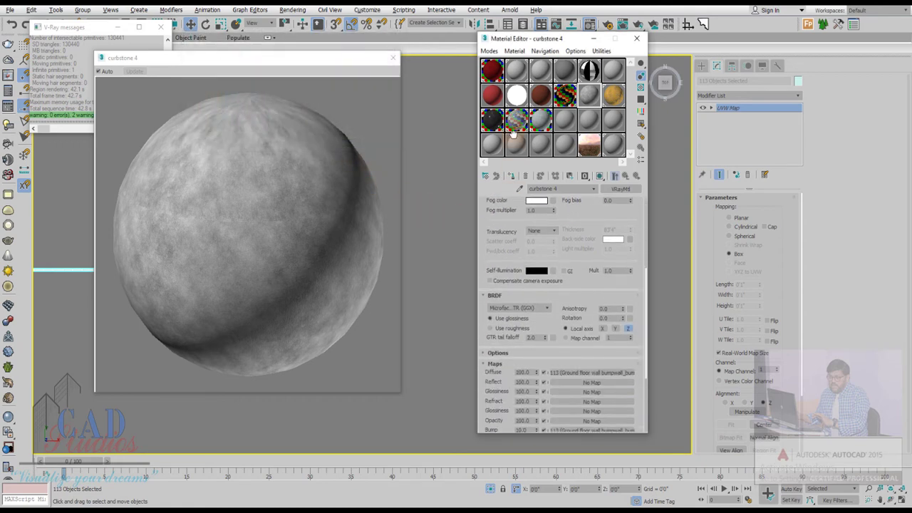
{"action": "scroll", "coordinate": [519, 232], "scroll_direction": "down", "scroll_amount": 3}
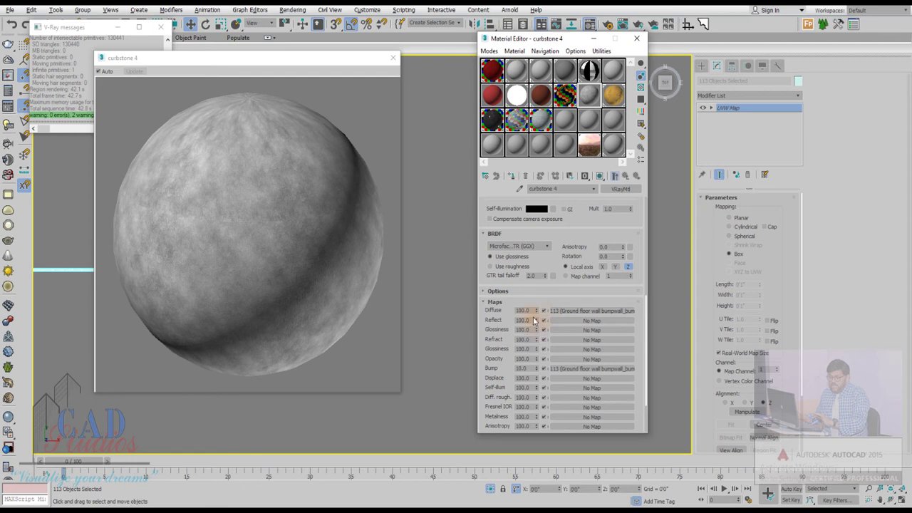
{"action": "double_click", "coordinate": [524, 311]}
{"action": "type", "text": "7"}
{"action": "type", "text": "5"}
{"action": "key", "text": "Return"}
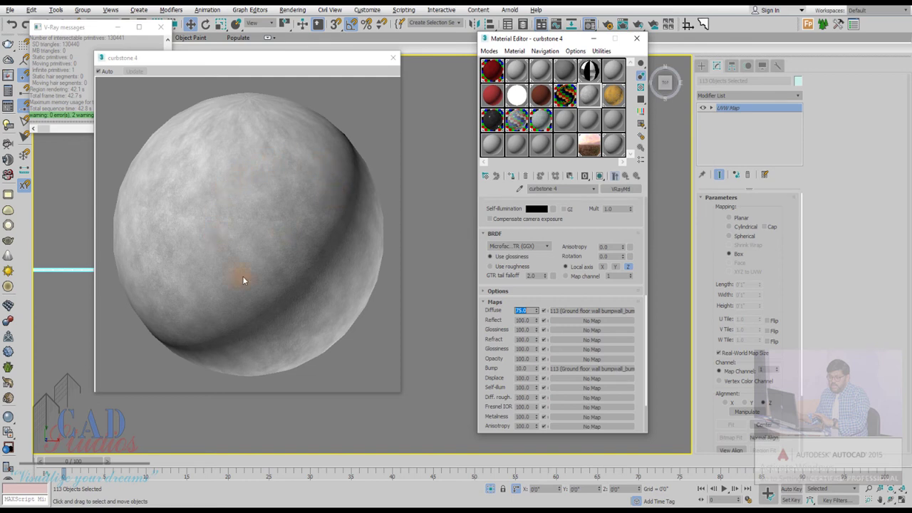
Close the sphere preview and show the curbstone material shaded in the viewport.
{"action": "left_click", "coordinate": [394, 59]}
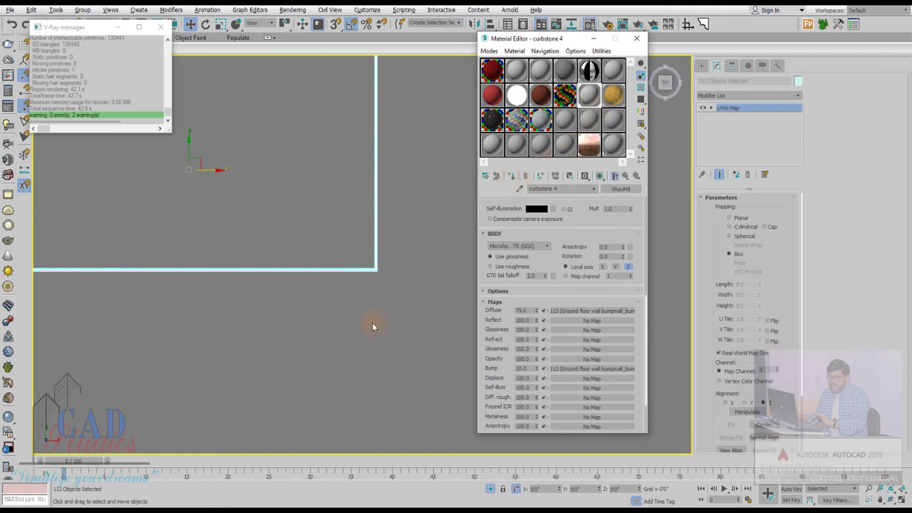
{"action": "mouse_move", "coordinate": [364, 315]}
{"action": "middle_mouse_down", "text": "alt"}
{"action": "mouse_move", "coordinate": [339, 244]}
{"action": "mouse_move", "coordinate": [320, 283]}
{"action": "middle_mouse_up", "text": "alt"}
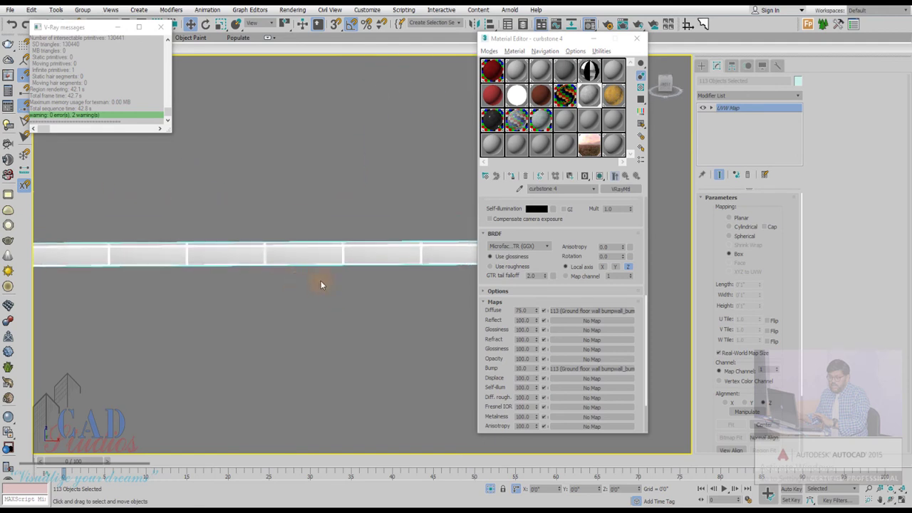
{"action": "left_click", "coordinate": [600, 177]}
Cancel the autosave and inspect the textured L-shaped curbs from top and perspective views.
{"action": "mouse_move", "coordinate": [342, 287]}
{"action": "middle_mouse_down", "text": "alt"}
{"action": "mouse_move", "coordinate": [380, 252]}
{"action": "mouse_move", "coordinate": [397, 297]}
{"action": "middle_mouse_up", "text": "alt"}
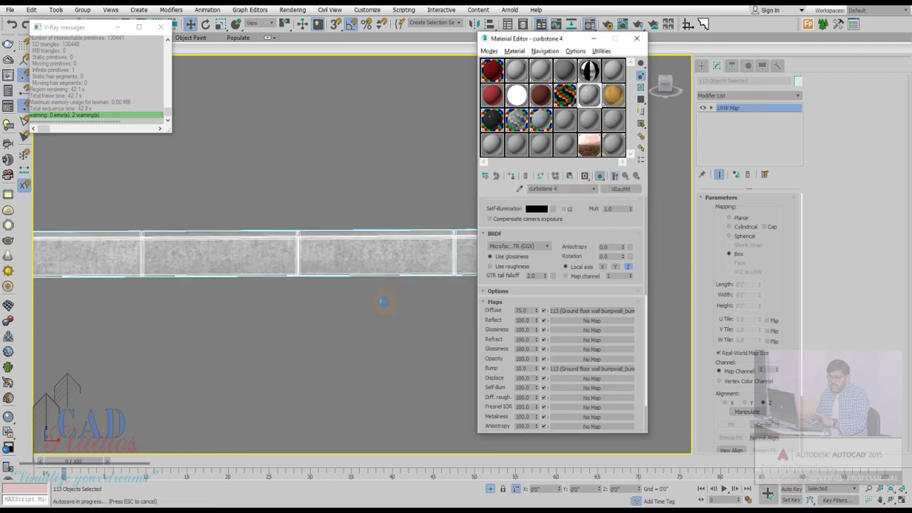
{"action": "key", "text": "Escape"}
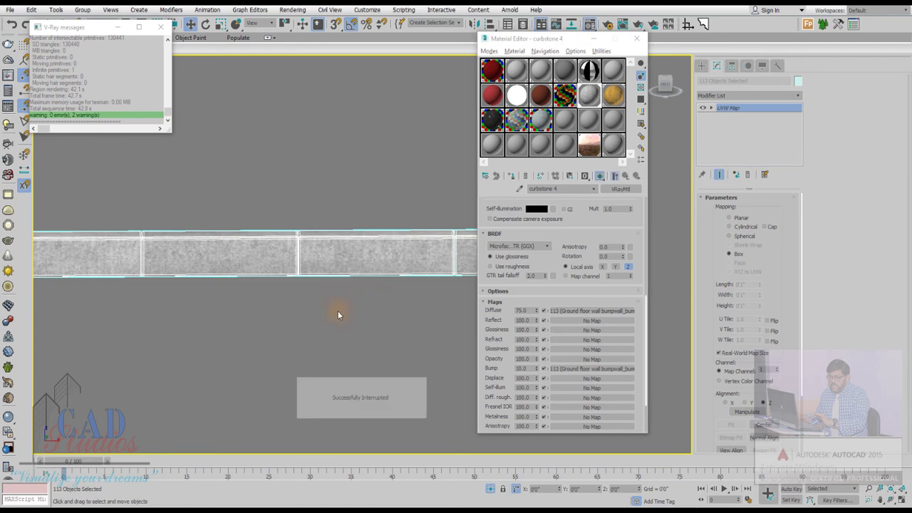
{"action": "key", "text": "t"}
{"action": "middle_click_drag", "start_coordinate": [337, 314], "coordinate": [290, 322]}
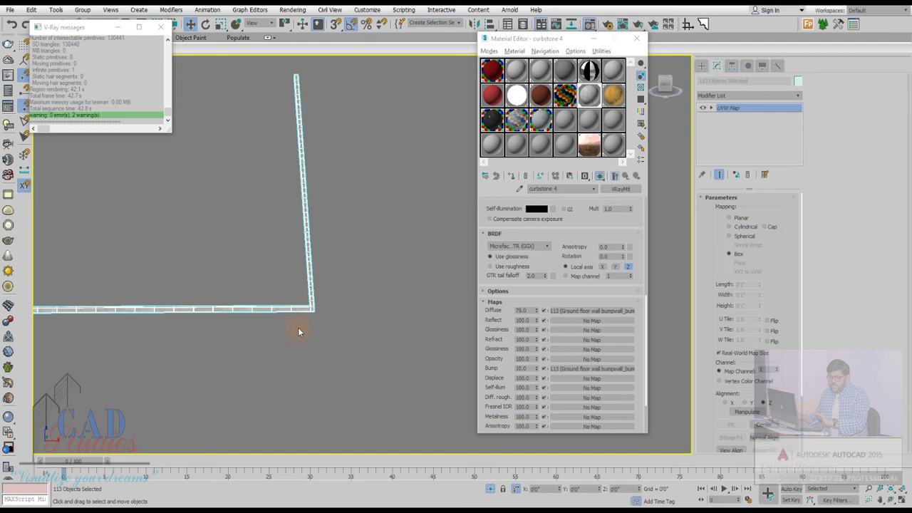
{"action": "middle_click_drag", "start_coordinate": [313, 307], "coordinate": [411, 282], "text": "alt"}
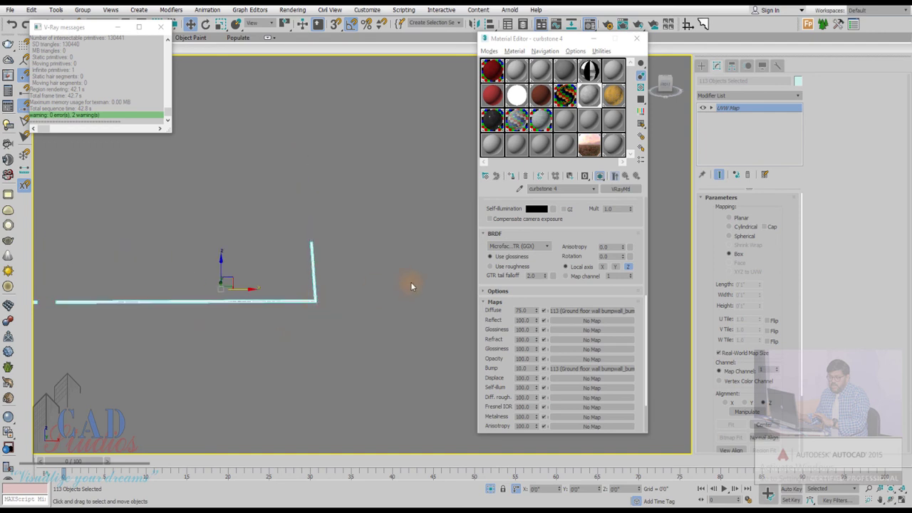
End isolation, restore the four-viewport layout, and make the camera viewport active for rendering.
{"action": "right_click", "coordinate": [354, 209]}
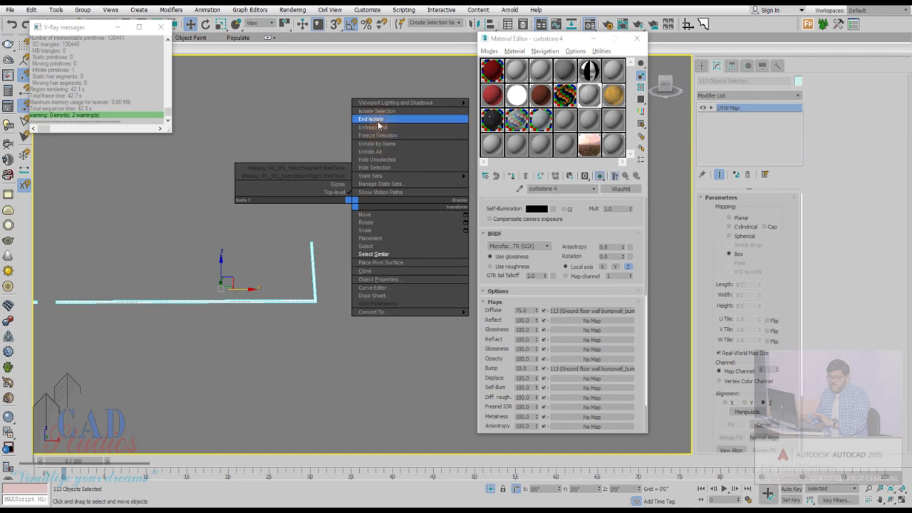
{"action": "left_click", "coordinate": [377, 120]}
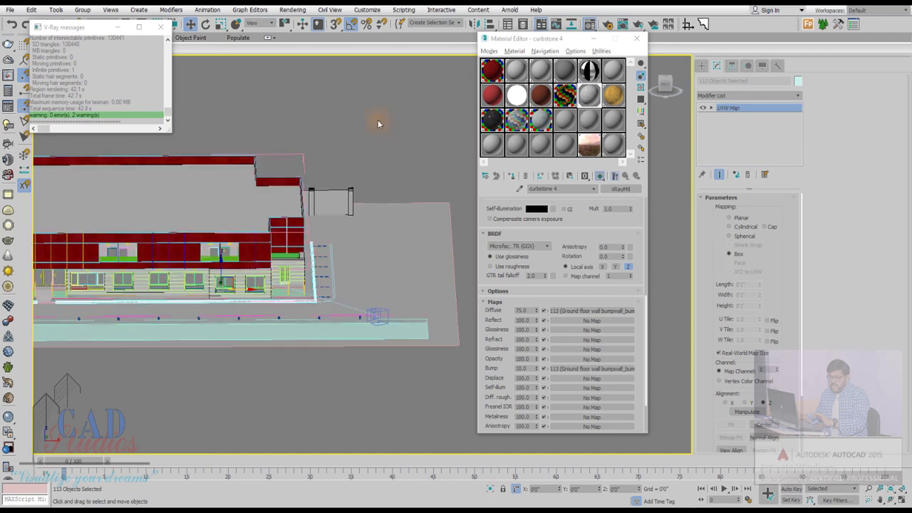
{"action": "left_click", "coordinate": [902, 503]}
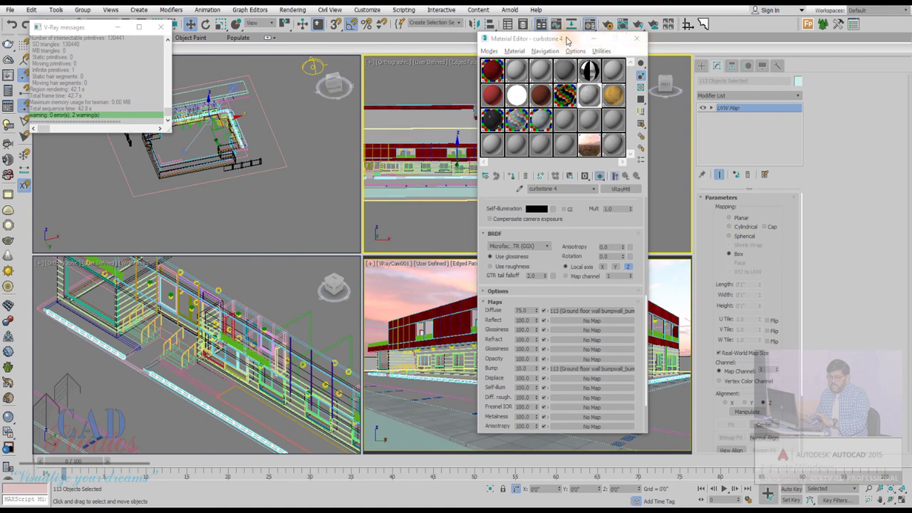
{"action": "mouse_move", "coordinate": [567, 39]}
{"action": "left_mouse_down"}
{"action": "mouse_move", "coordinate": [705, 28]}
{"action": "mouse_move", "coordinate": [317, 37]}
{"action": "mouse_move", "coordinate": [181, 62]}
{"action": "left_mouse_up"}
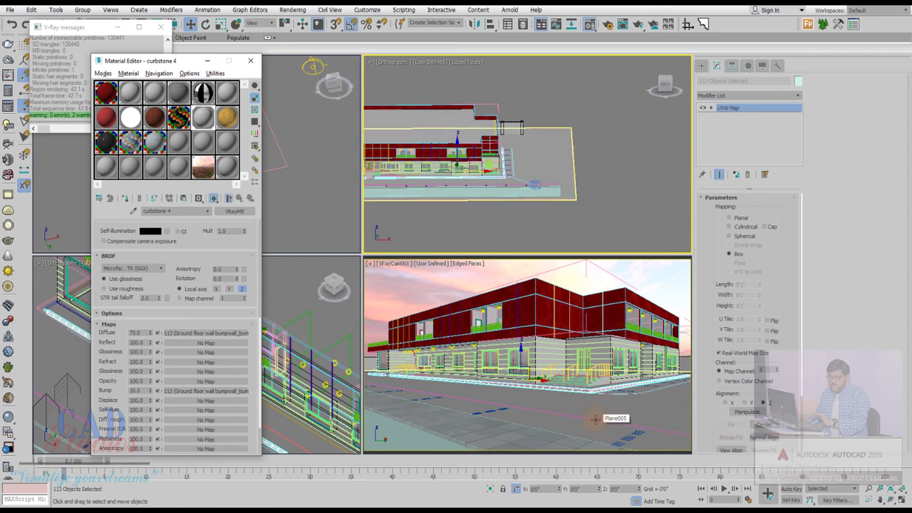
{"action": "middle_click", "coordinate": [441, 292]}
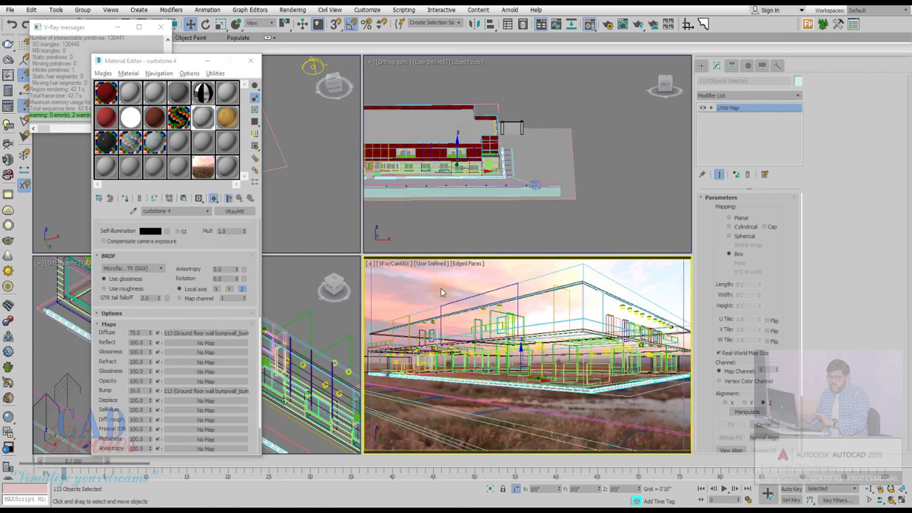